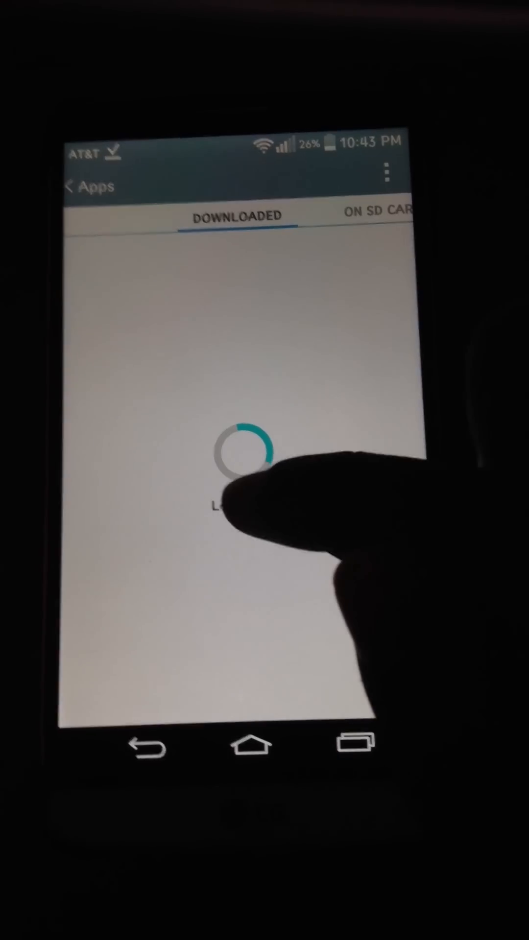
drag(209, 477, 168, 420)
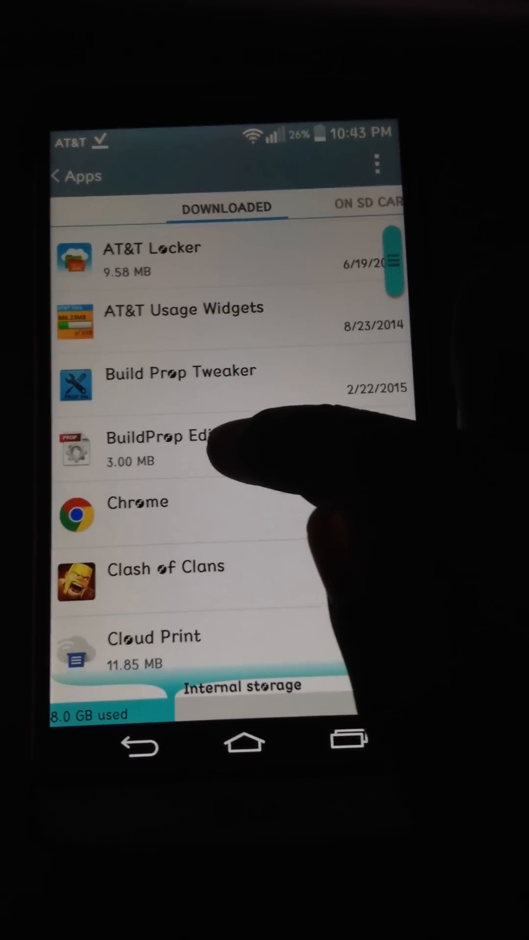
drag(169, 523, 193, 449)
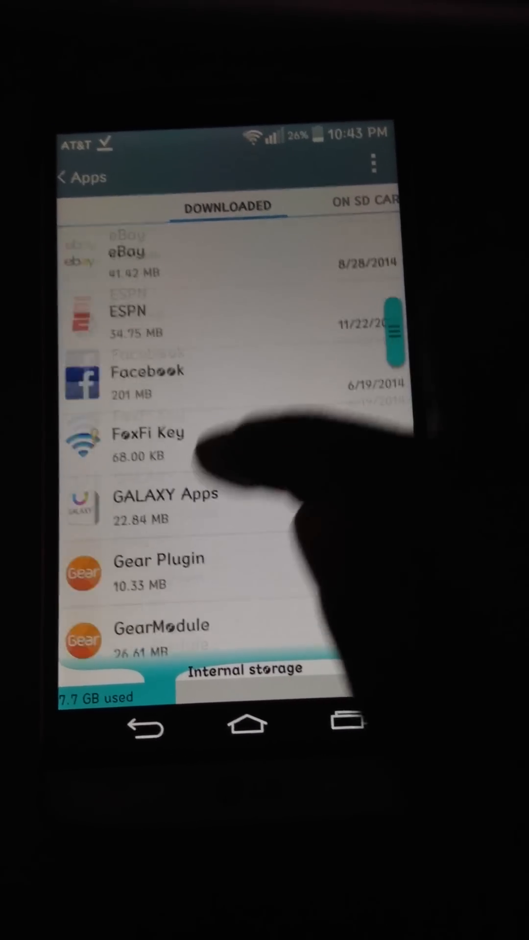
Uninstall Gear Plugin and GearModule from the Apps list, confirming each removal
click(271, 463)
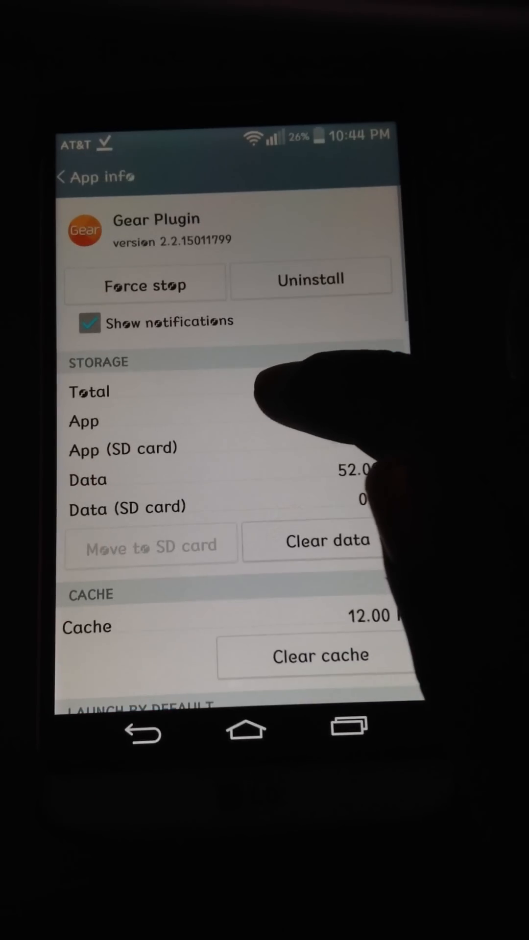
click(323, 285)
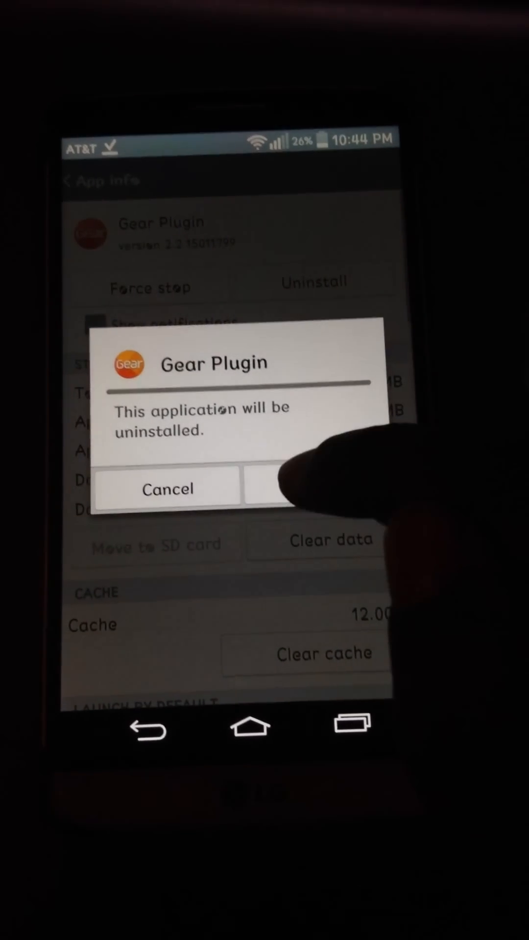
click(327, 487)
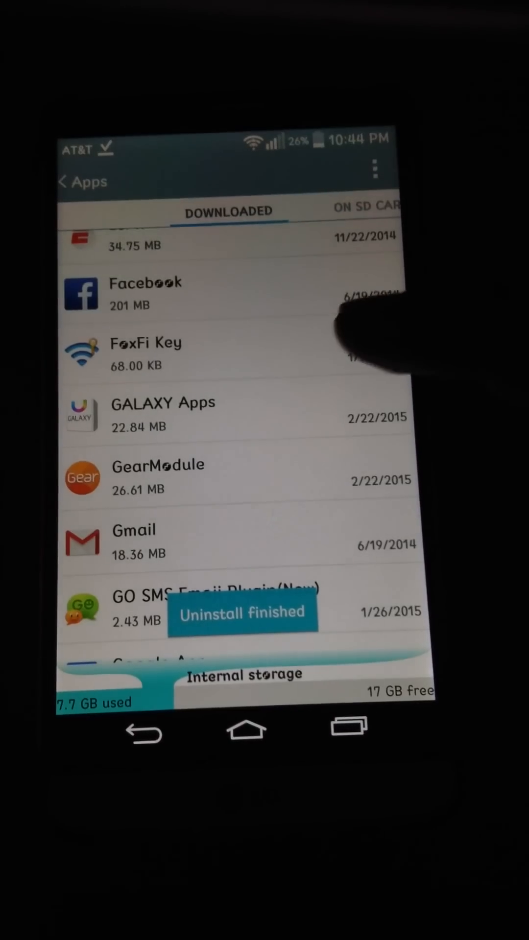
click(220, 473)
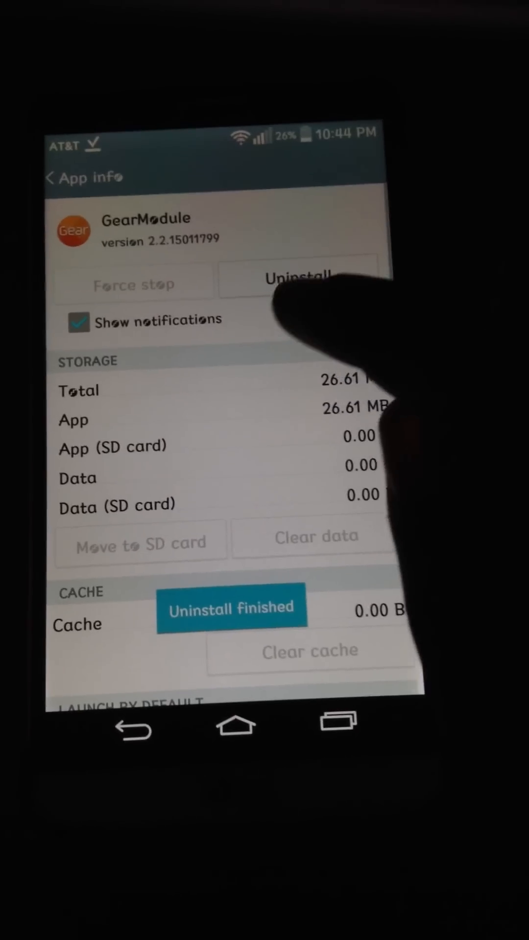
click(294, 277)
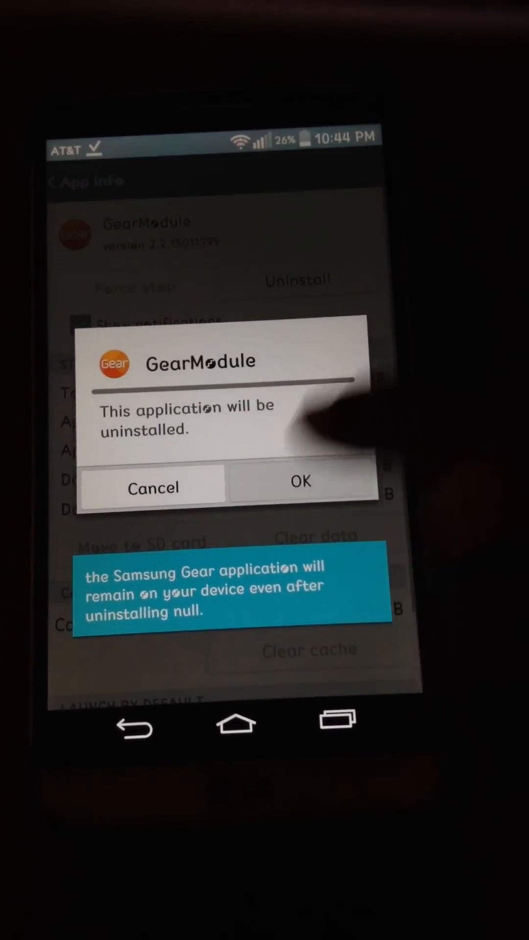
click(298, 481)
scroll(220, 396, down, 2)
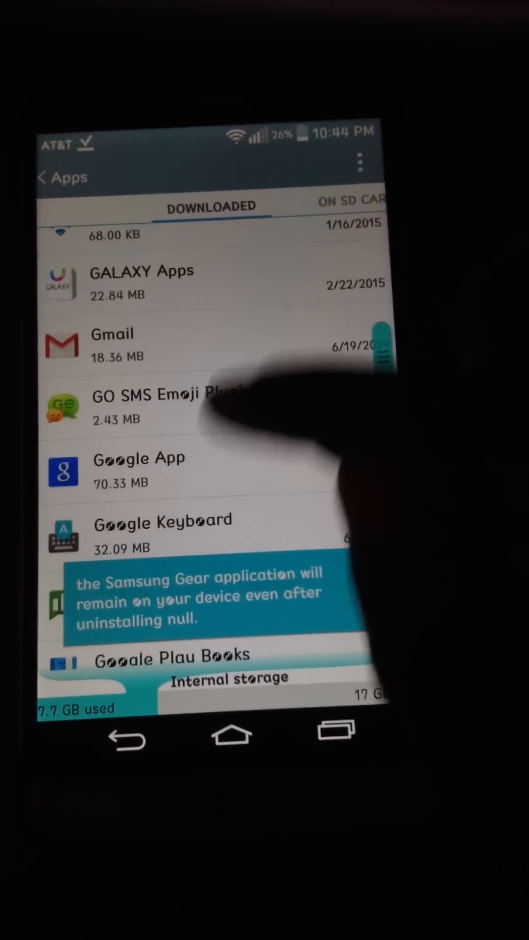
scroll(206, 467, down, 3)
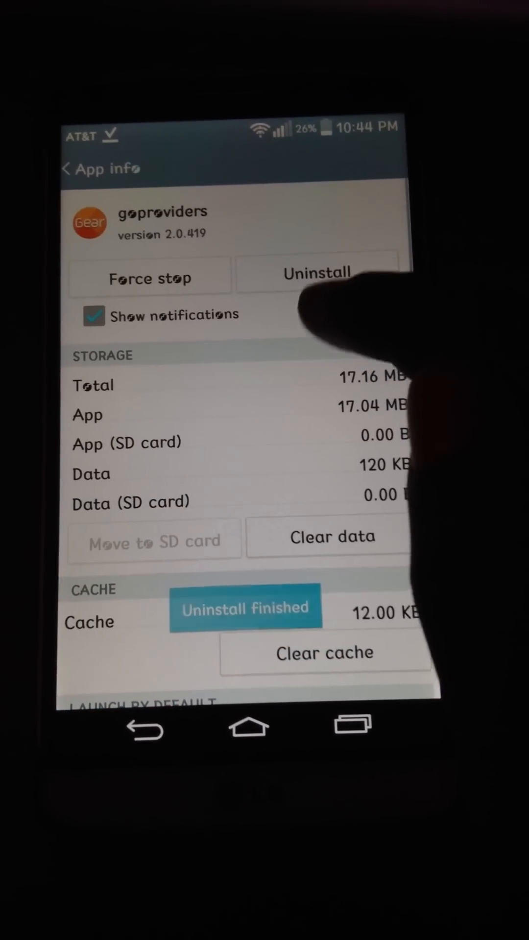
Uninstall goproviders, HostManager and Samsung Accessory Service, confirming each removal
click(315, 273)
click(295, 487)
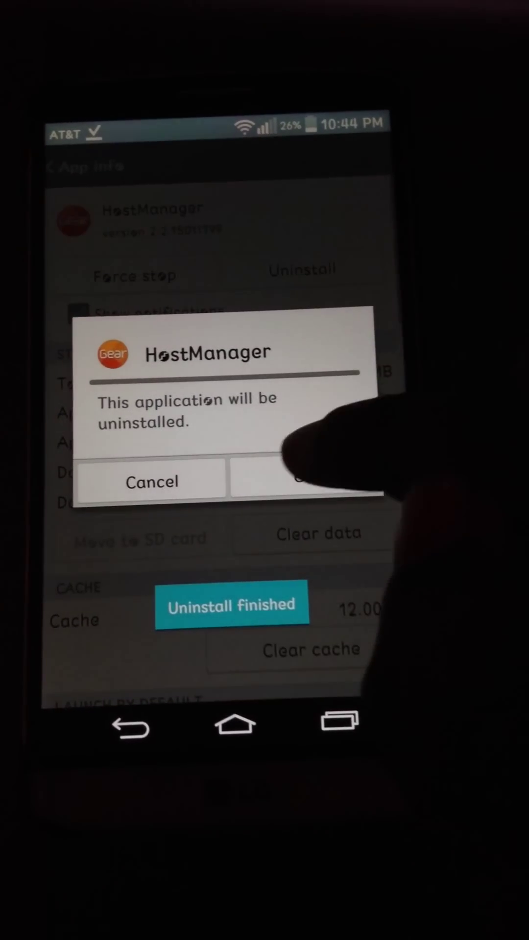
click(298, 478)
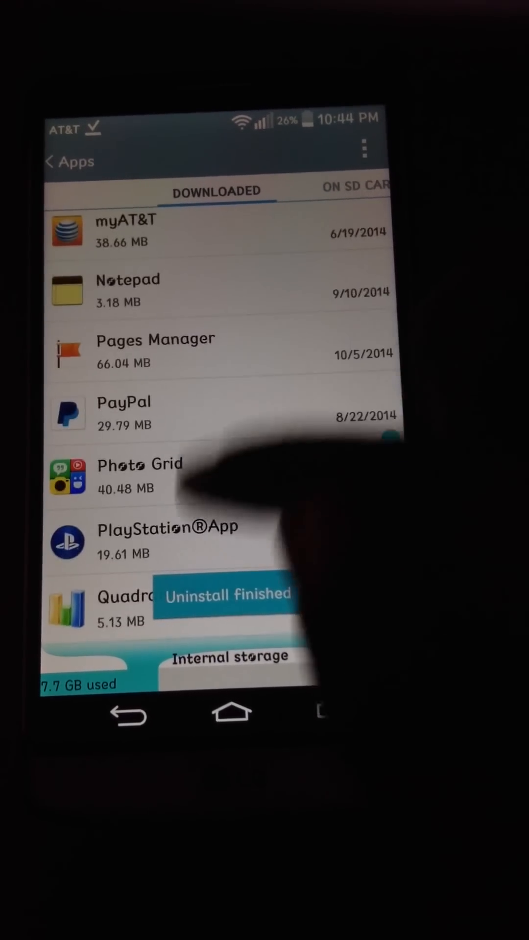
scroll(213, 367, down, 3)
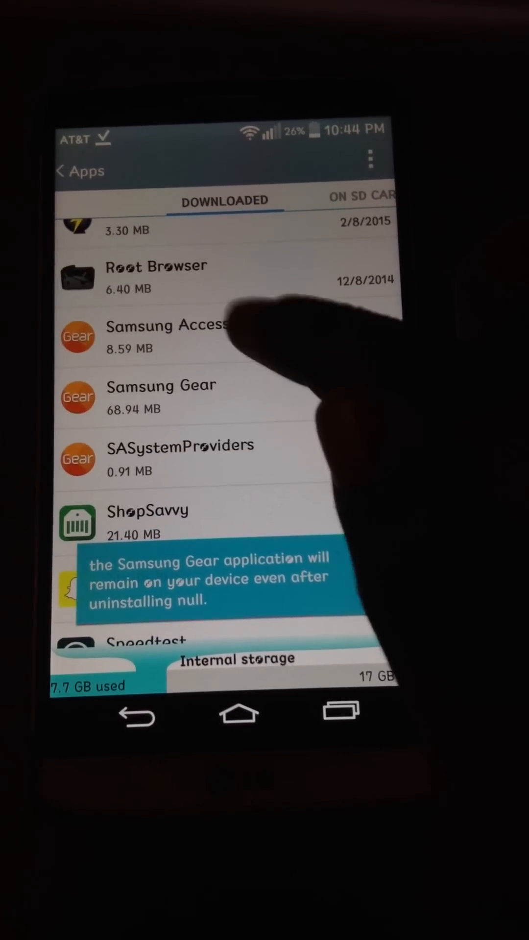
click(242, 331)
click(309, 279)
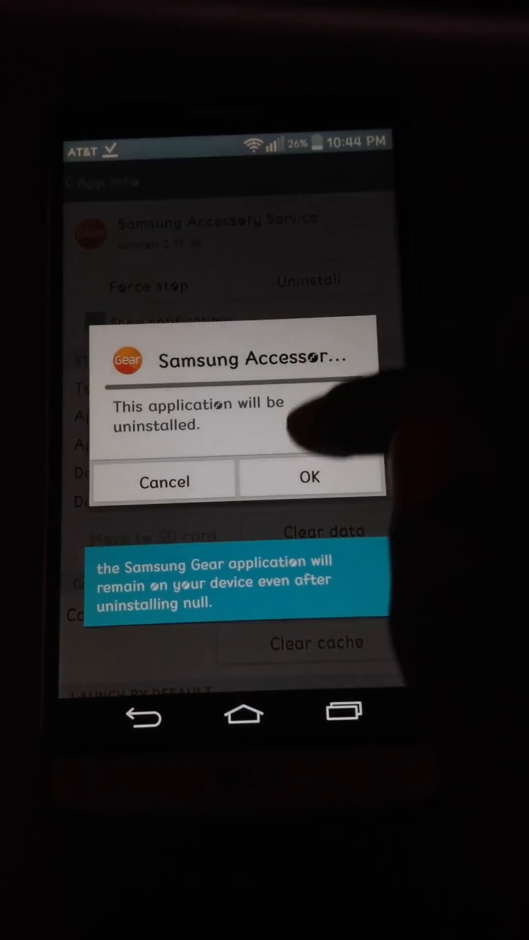
click(301, 485)
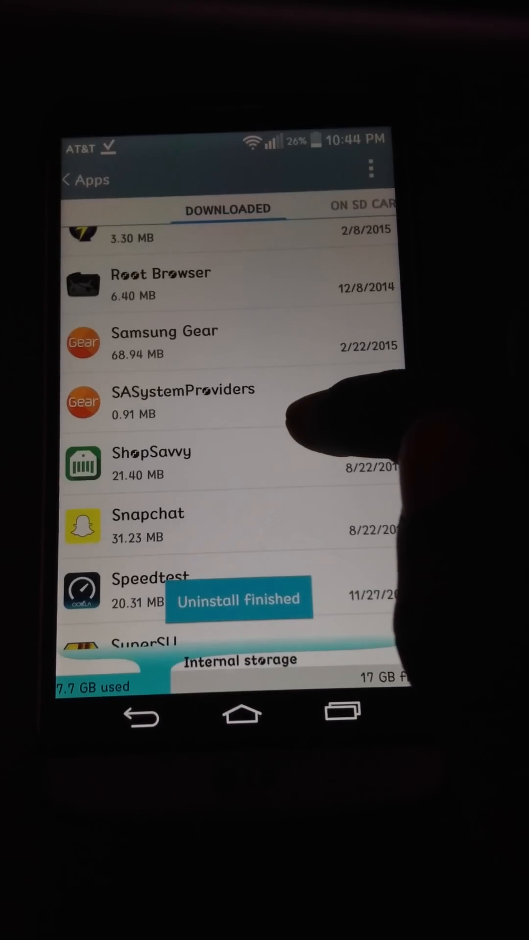
Uninstall Samsung Gear, SASystemProviders and Update Gear software, confirming each removal
click(221, 345)
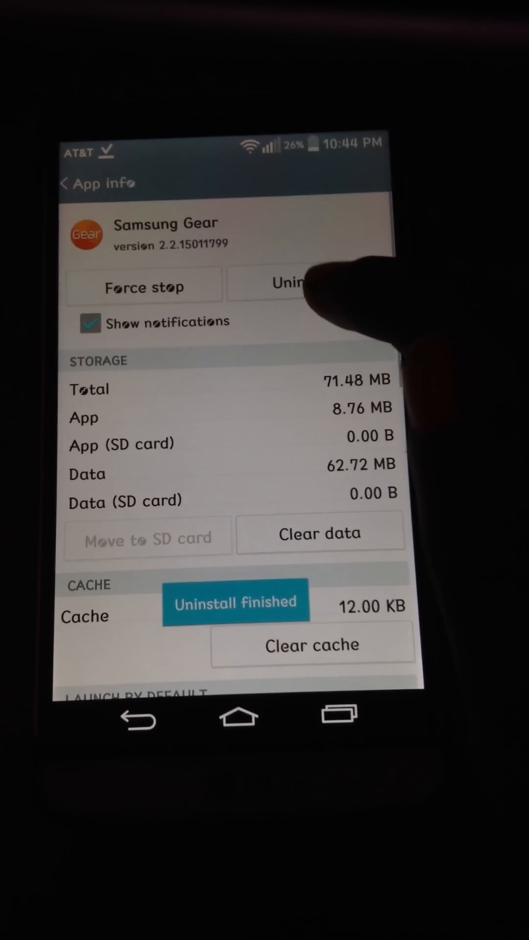
click(303, 285)
click(316, 480)
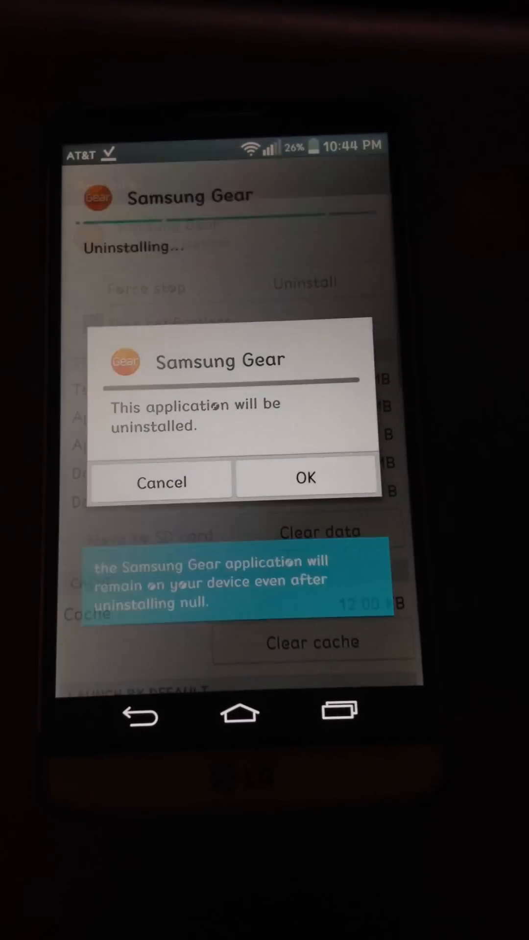
click(280, 338)
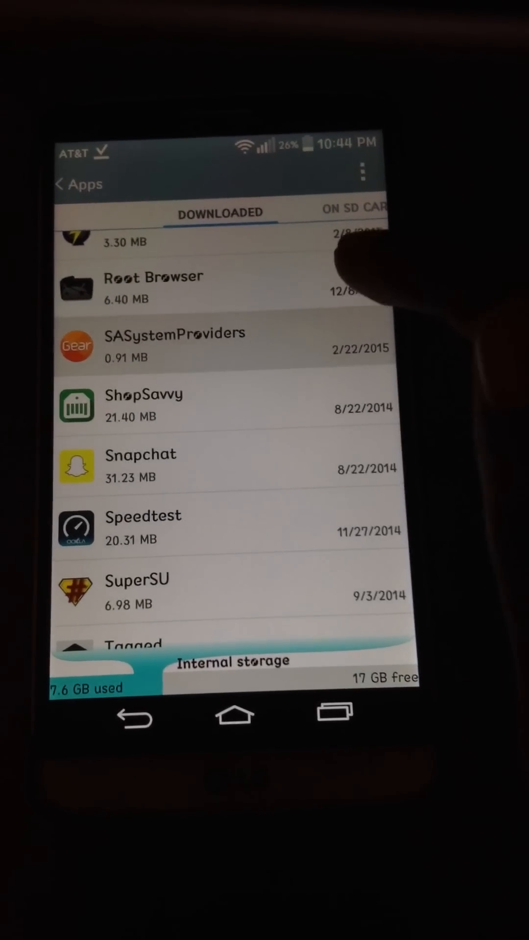
click(297, 286)
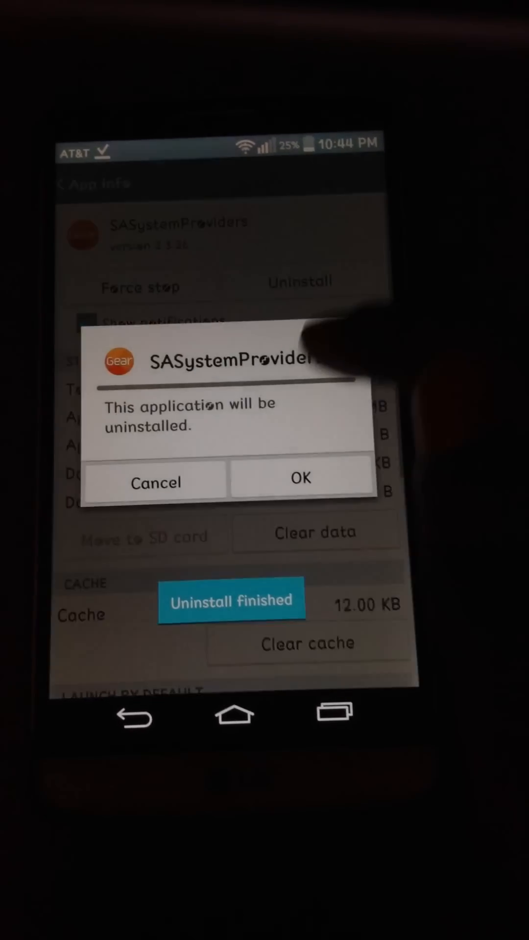
click(309, 478)
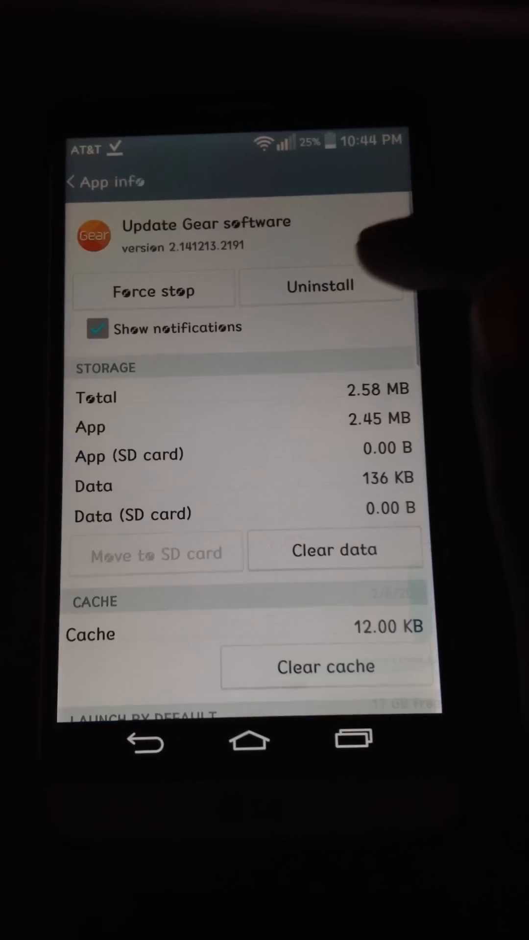
click(320, 285)
click(315, 488)
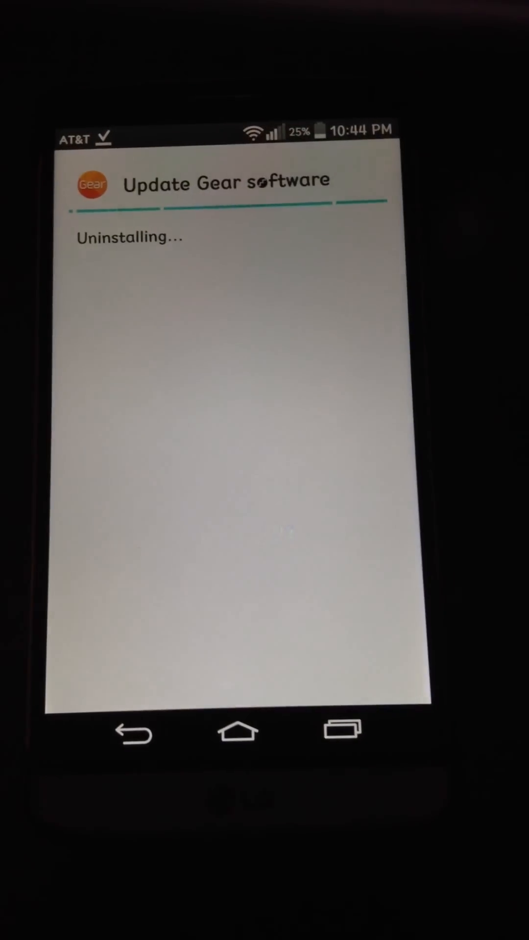
Leave Settings for home, review the saved build.prop notes in BuildProp Editor, then return home
drag(235, 492, 268, 338)
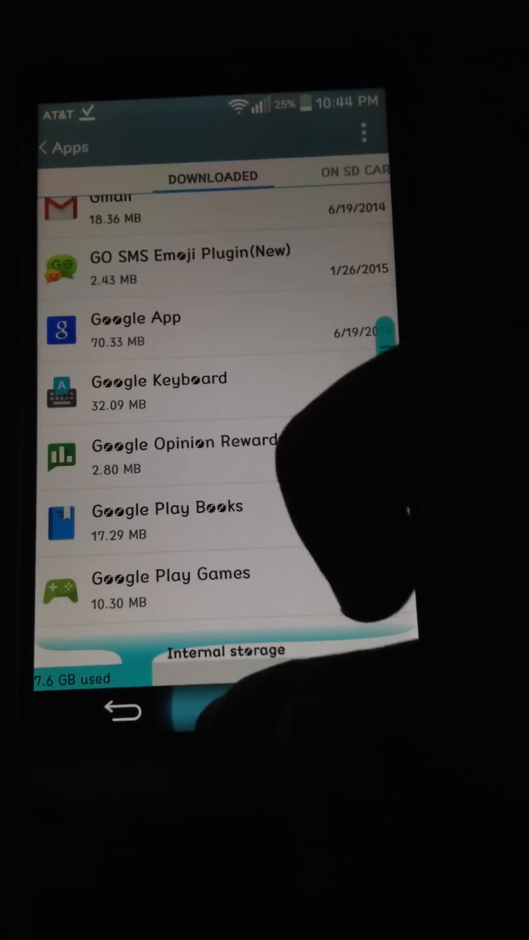
click(236, 703)
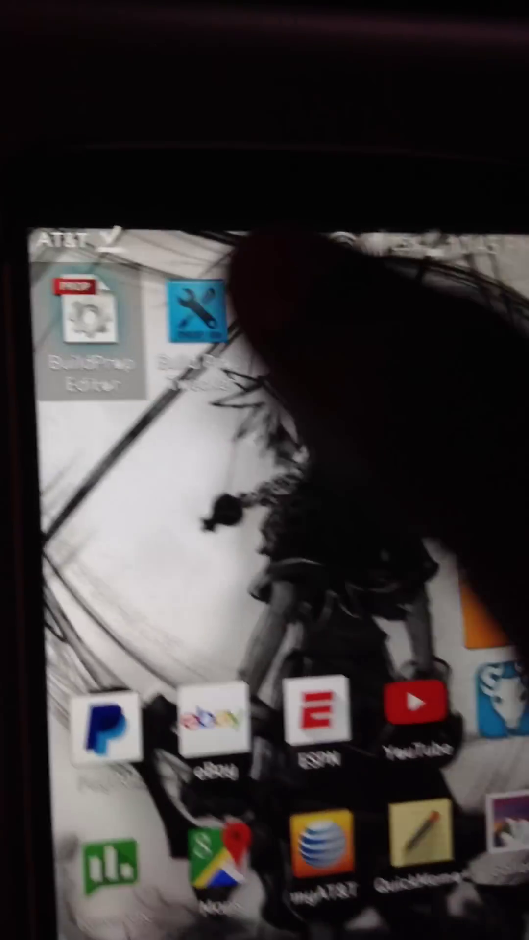
click(91, 290)
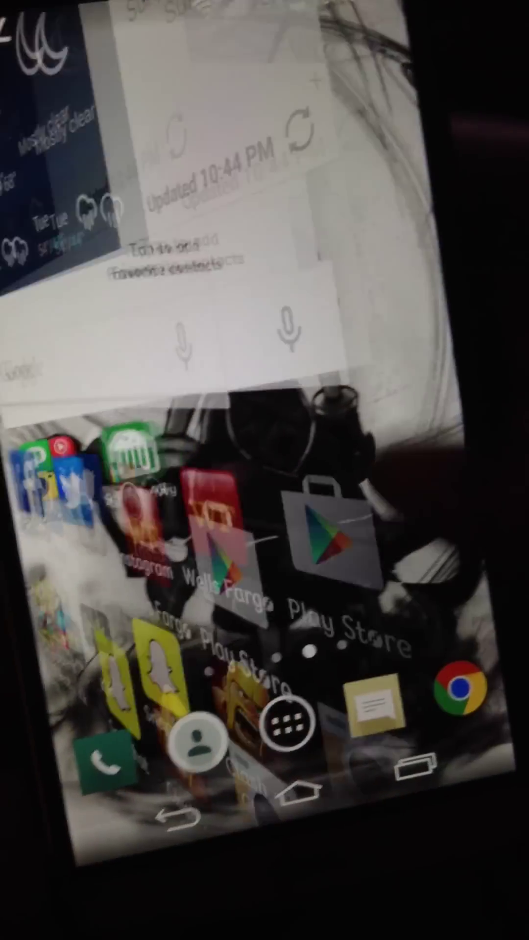
drag(183, 514, 419, 485)
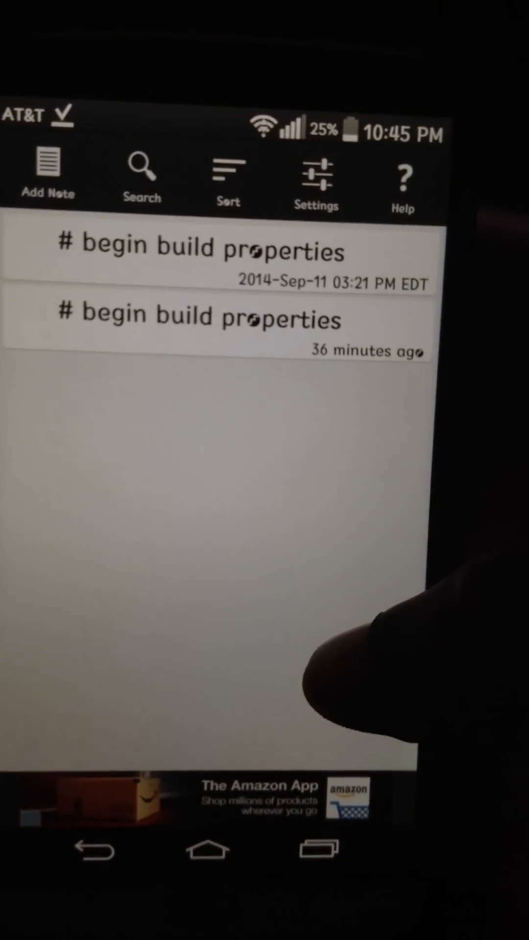
click(203, 756)
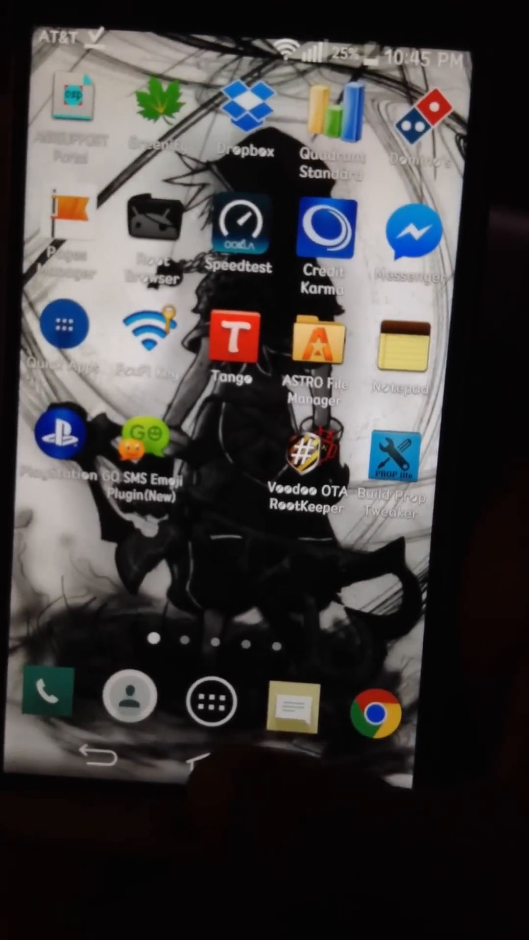
click(199, 764)
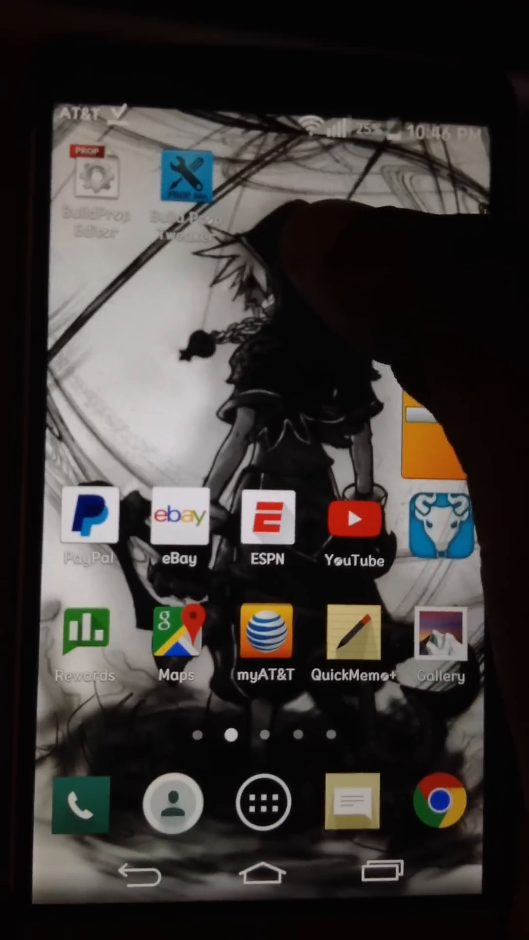
In Build Prop Tweaker, search 'ro.pr' and apply the ro.product.brand property (samsung)
click(187, 177)
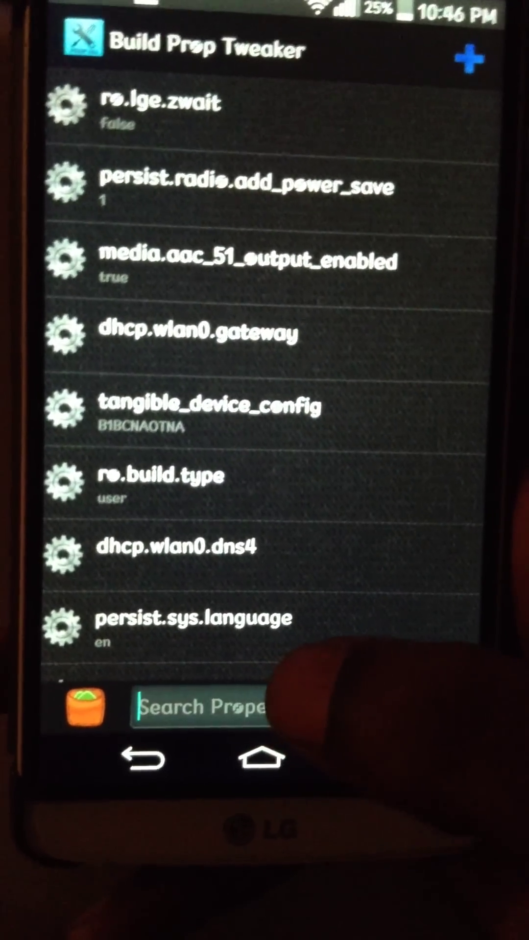
click(221, 707)
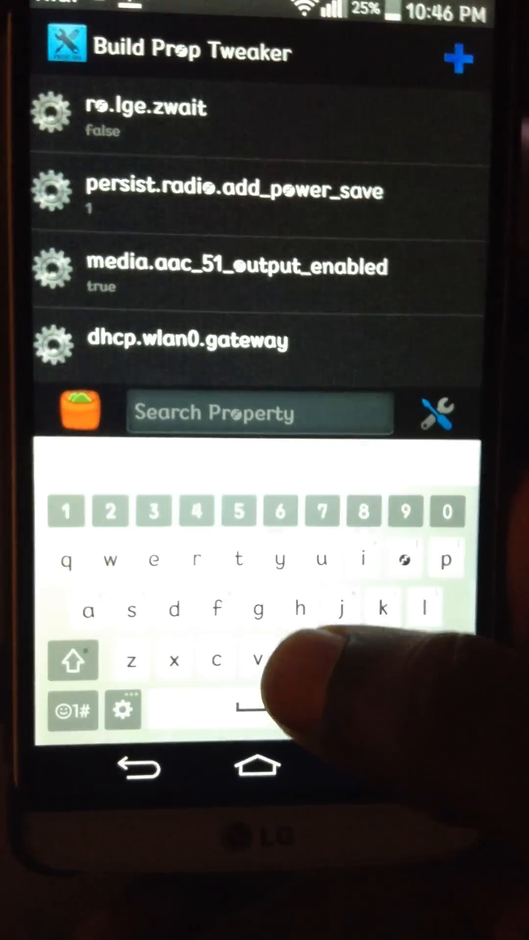
text(r)
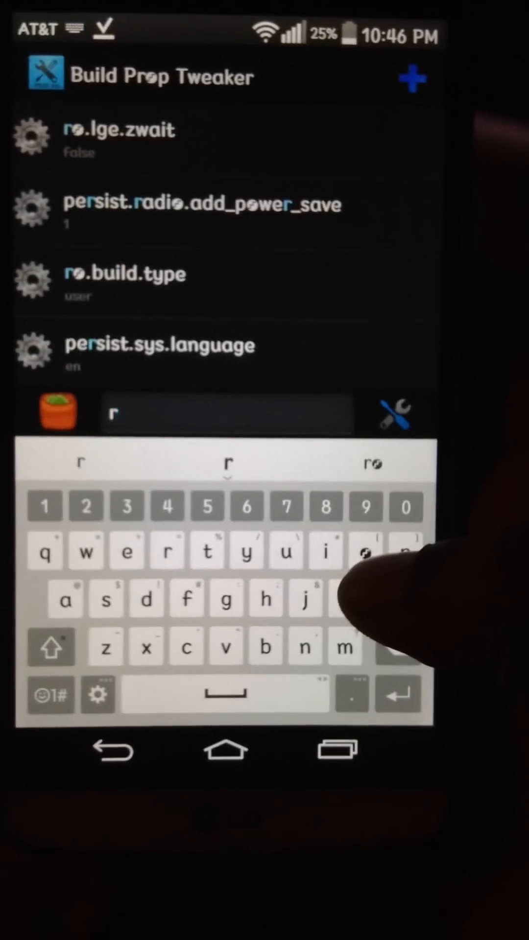
text(o)
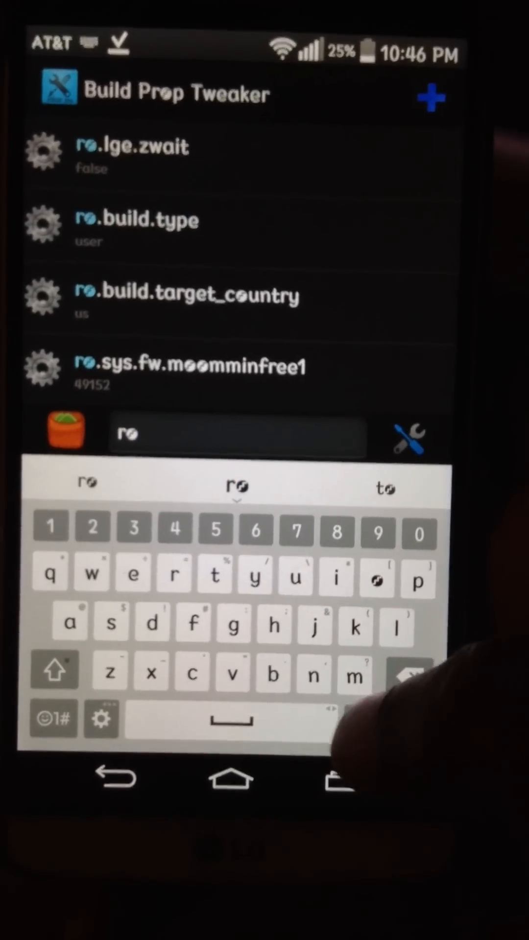
text(.p)
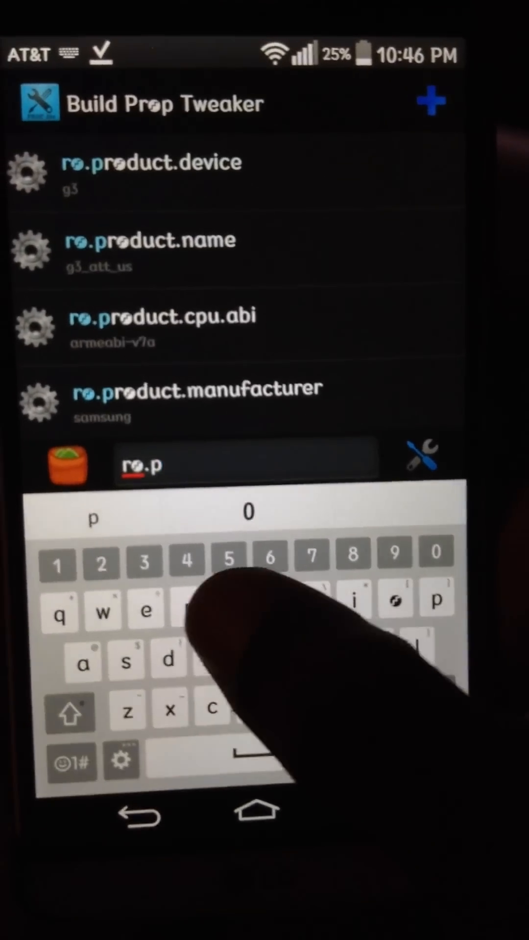
text(t)
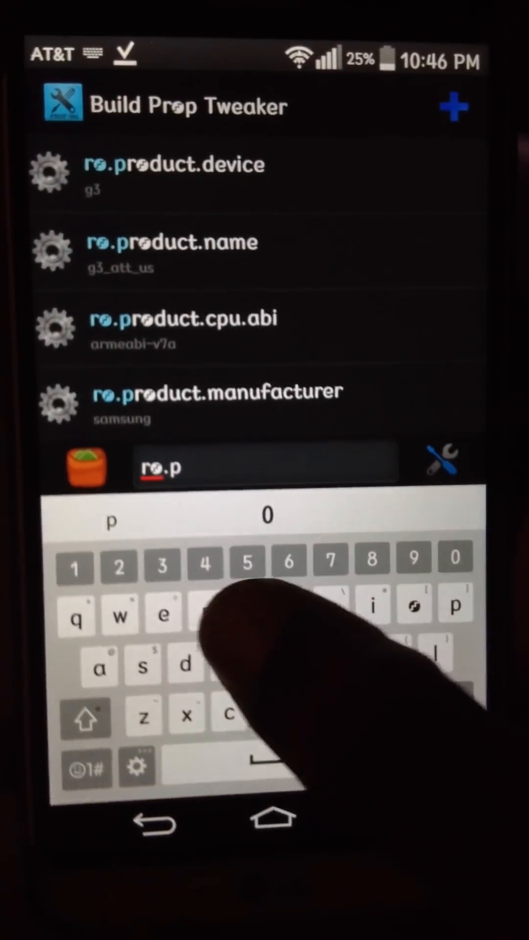
text(r)
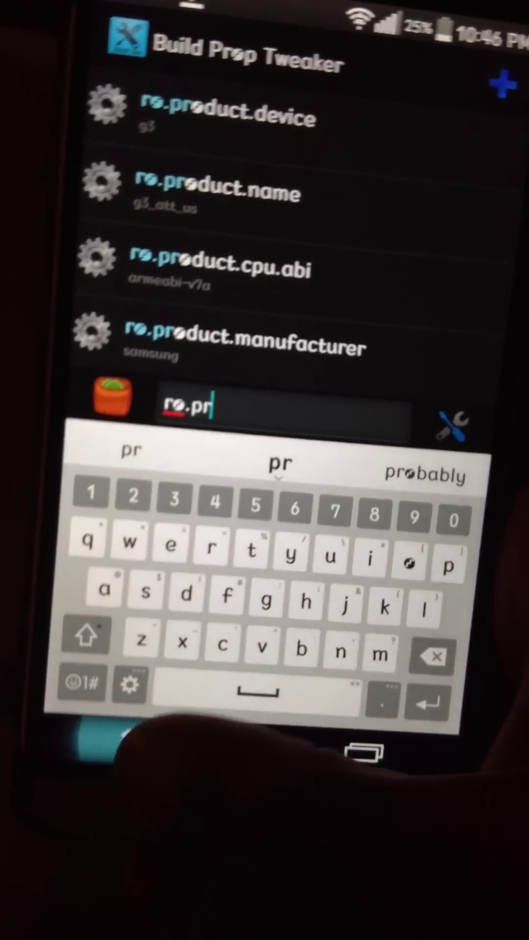
click(139, 742)
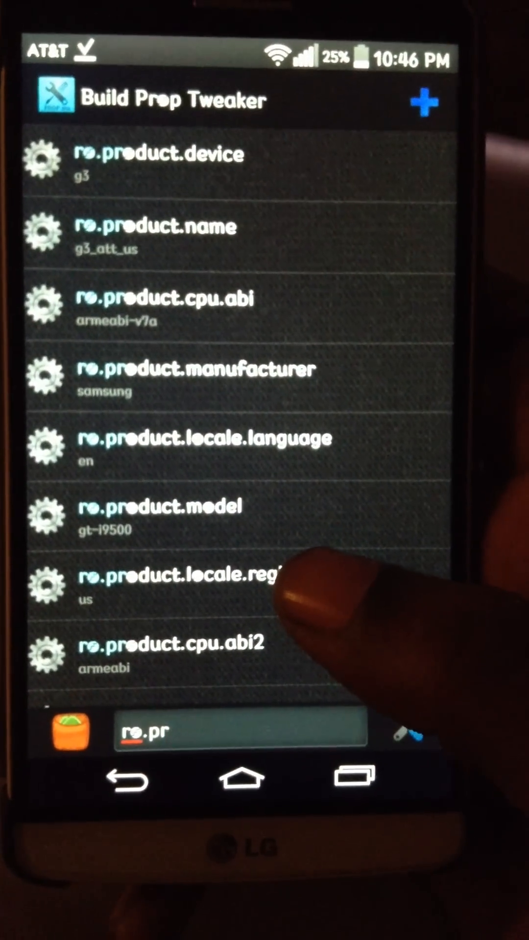
scroll(294, 587, down, 2)
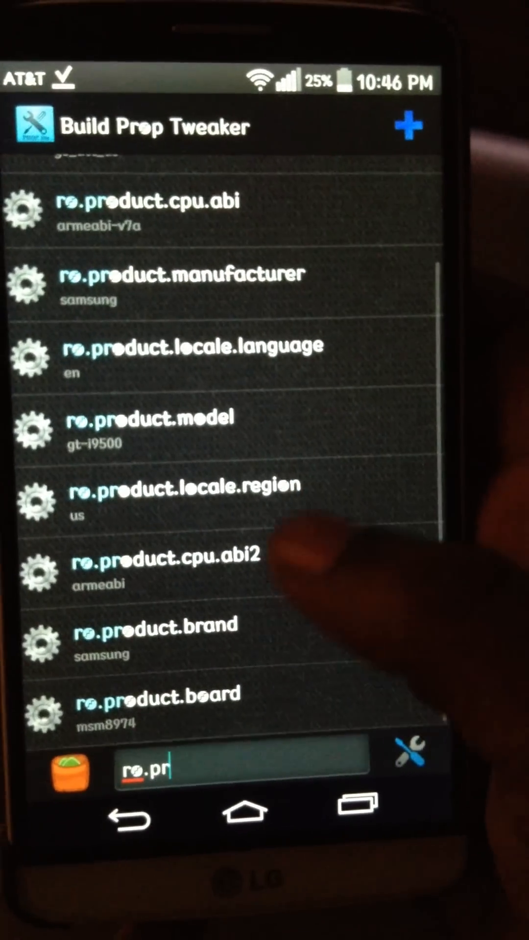
scroll(323, 477, up, 3)
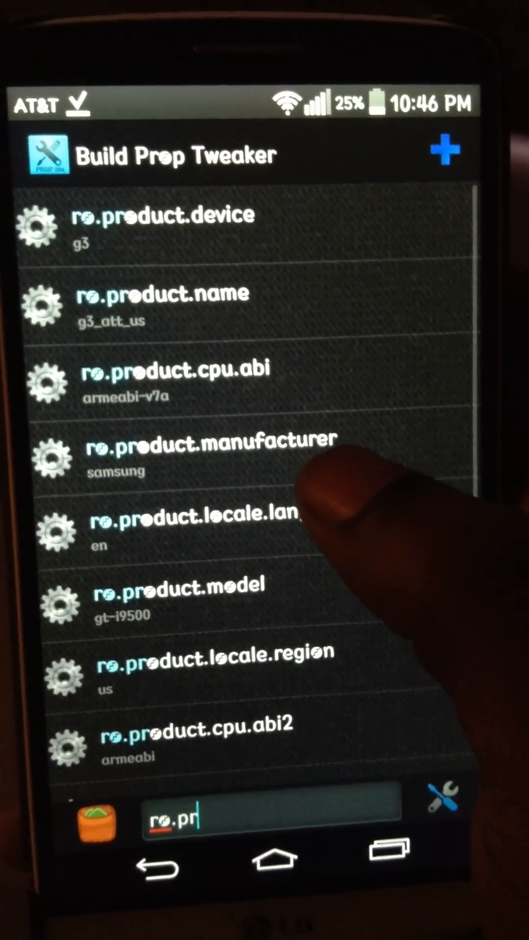
scroll(368, 530, down, 2)
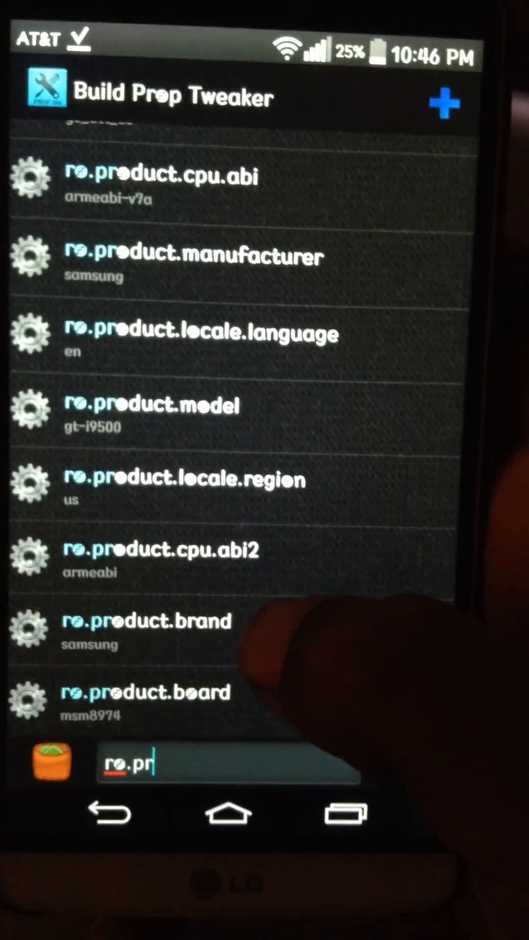
click(264, 621)
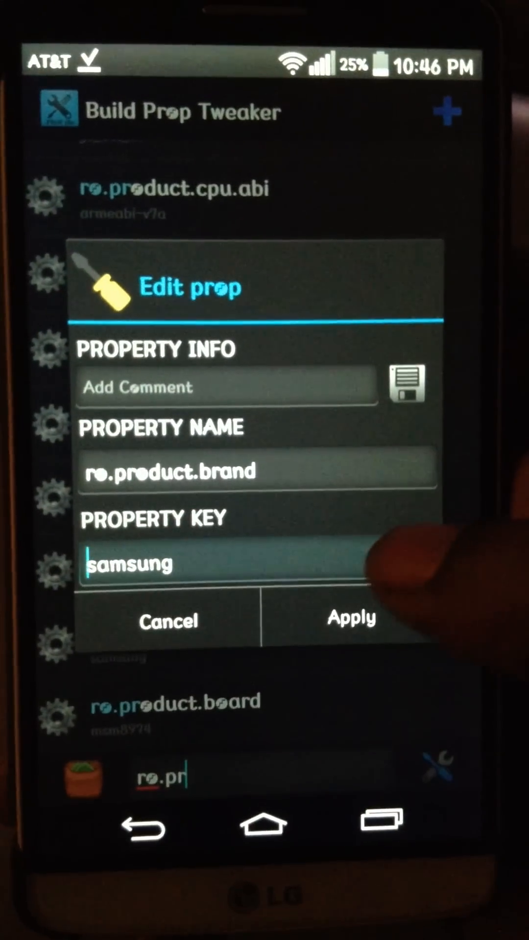
click(342, 623)
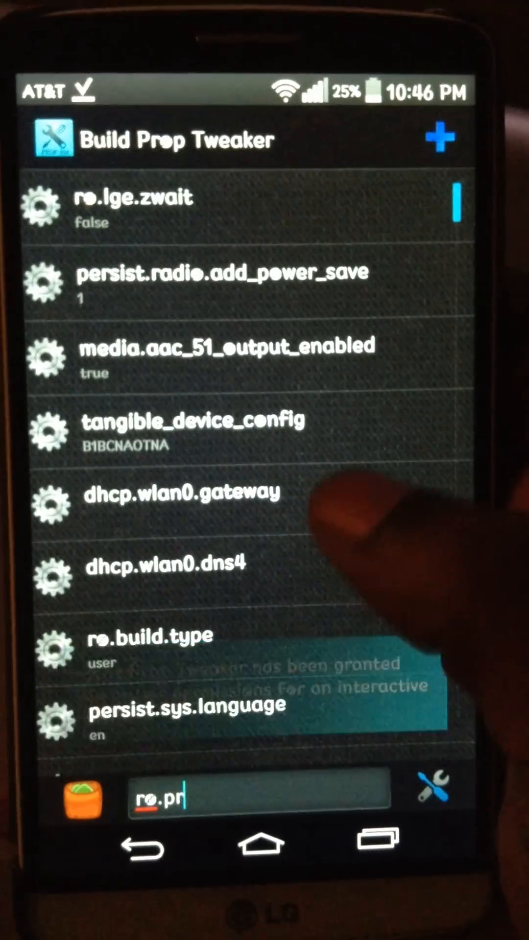
drag(418, 508, 419, 390)
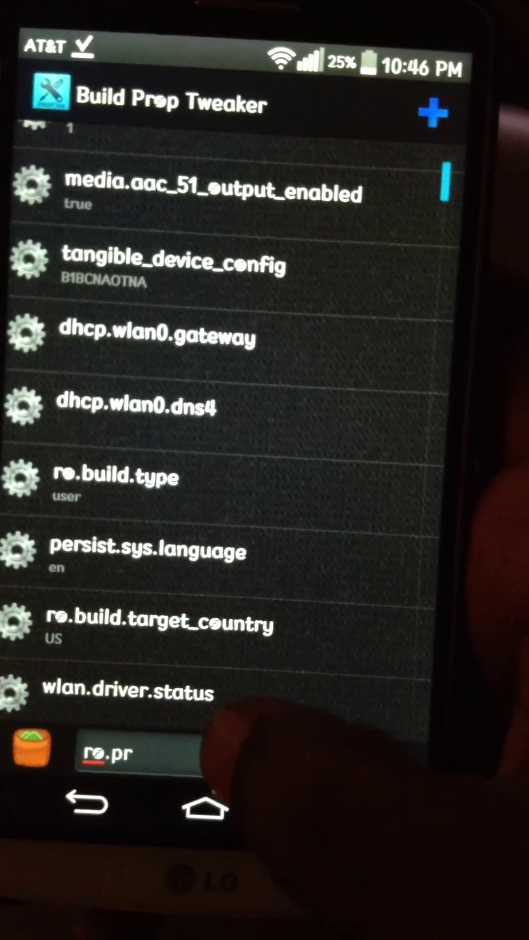
Refine the property search to 'ro.pro', then leave the app for the home screen
click(177, 767)
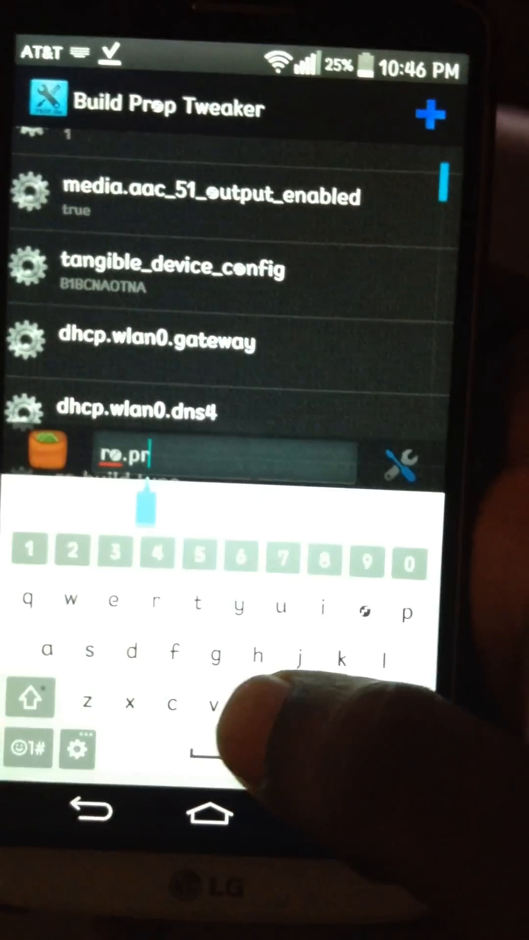
text(o)
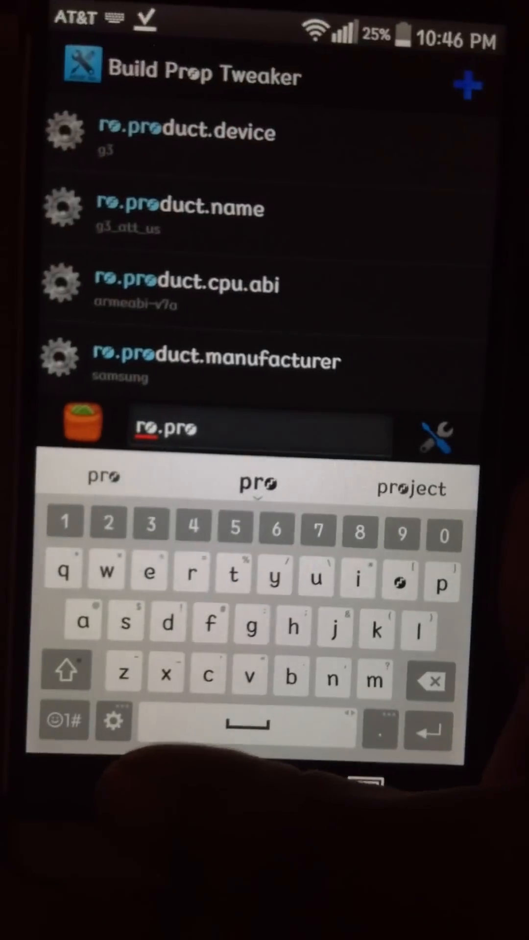
click(98, 839)
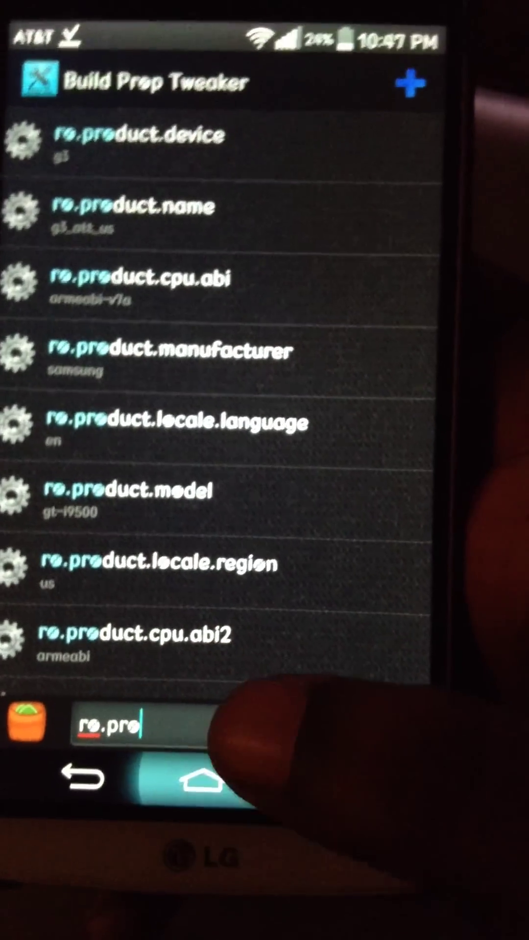
click(202, 780)
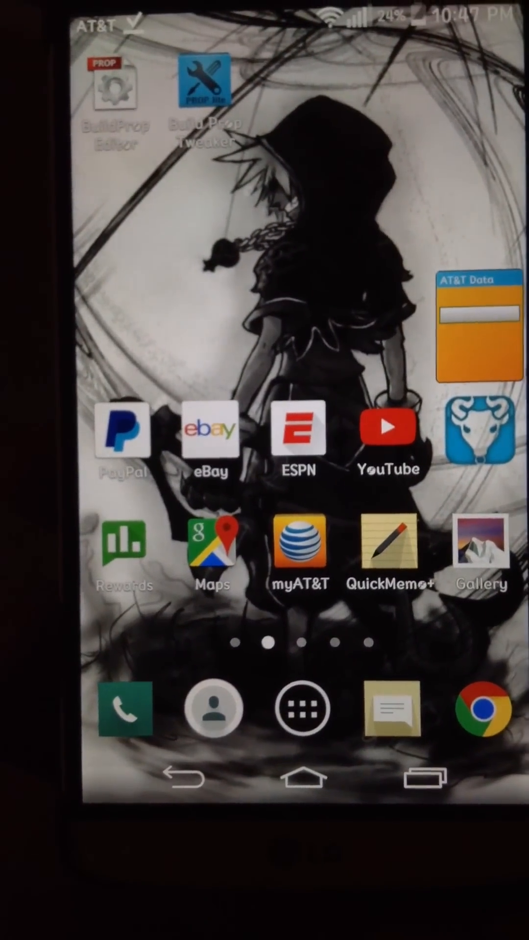
Bring up the power options to restart the phone
key(XF86PowerOff)
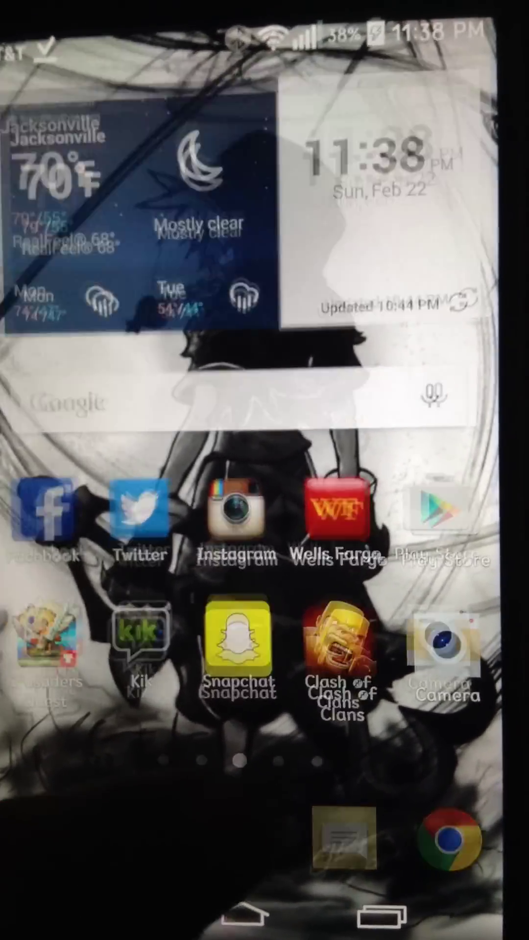
Install GearManager1_2.apk from ASTRO, open Samsung Gear and begin setup with the paired Gear S
click(343, 837)
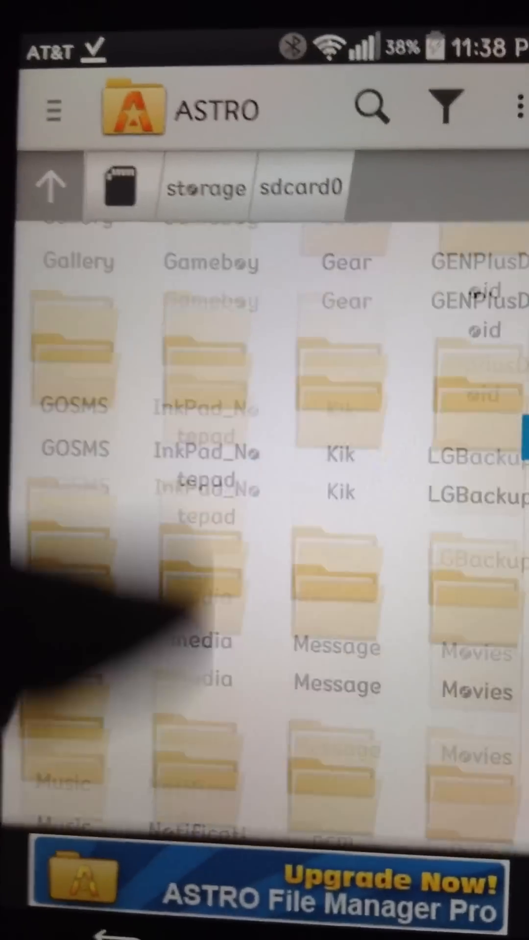
scroll(110, 514, down, 10)
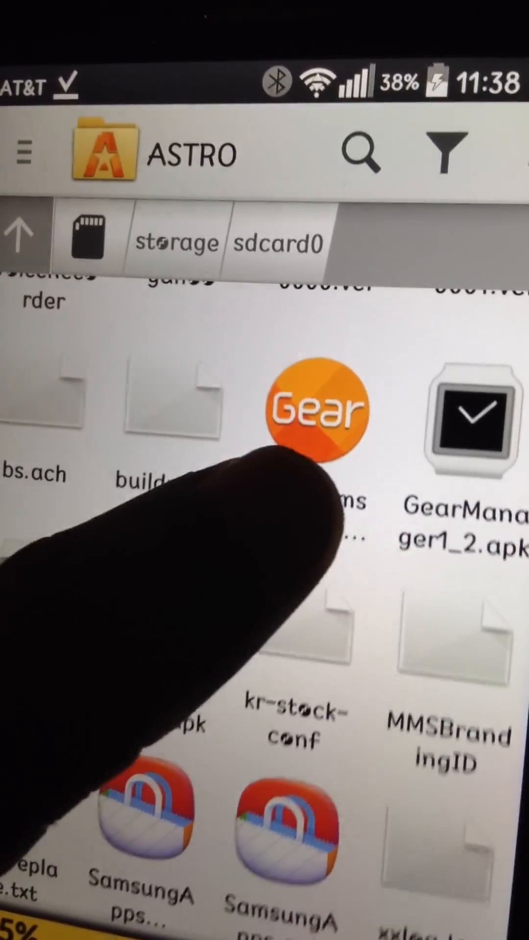
click(301, 441)
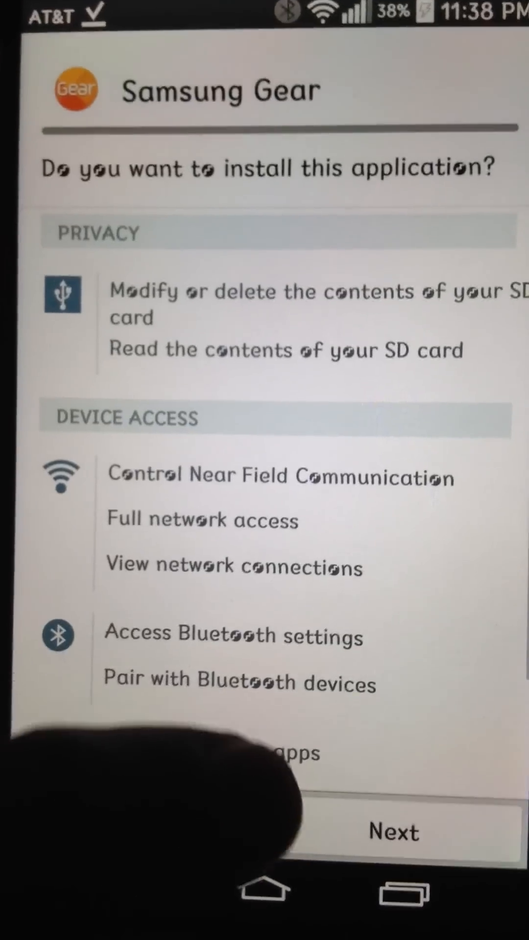
click(353, 834)
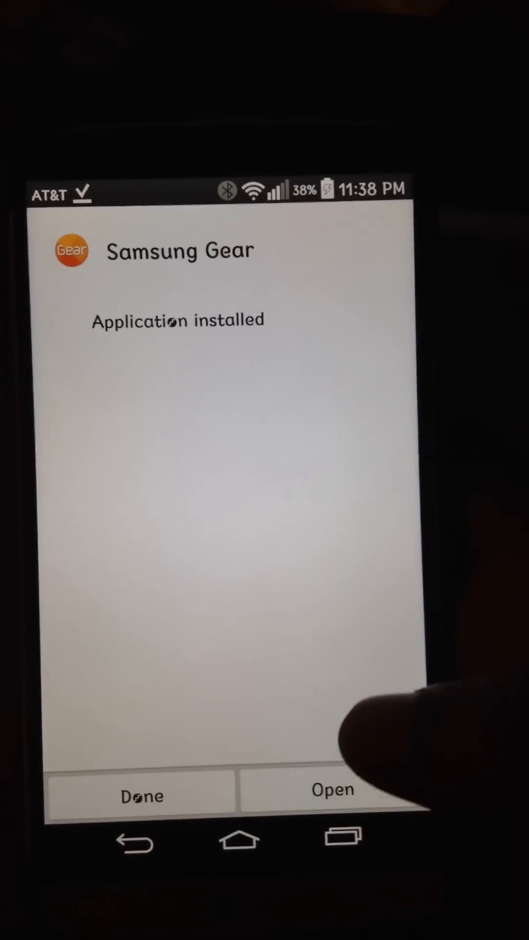
click(334, 794)
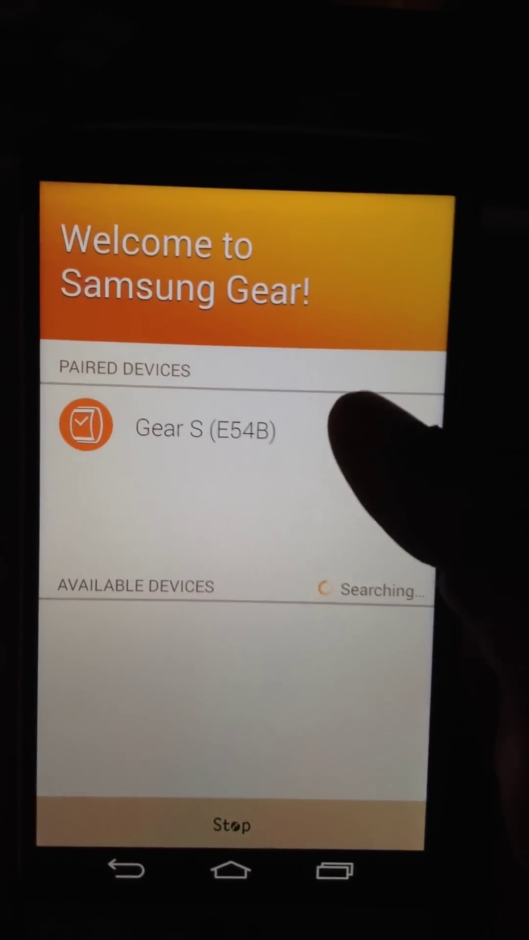
click(338, 430)
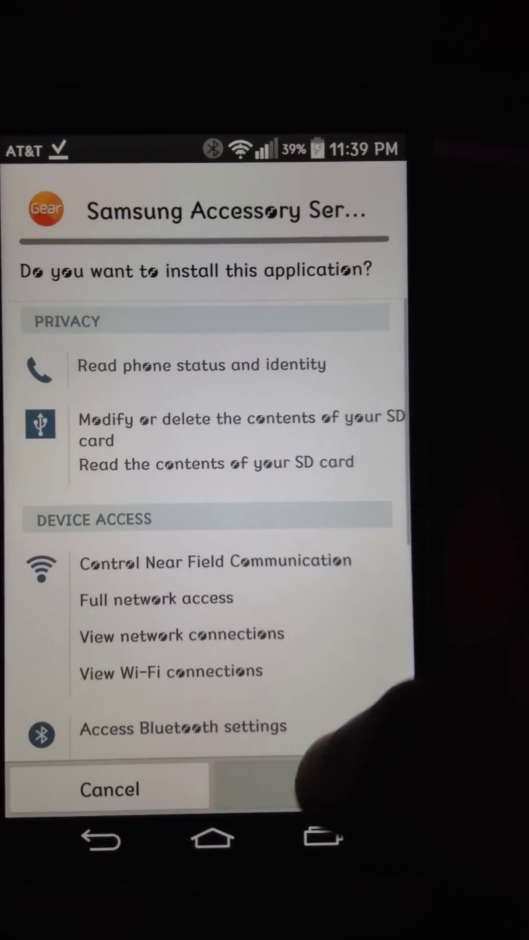
Install the Samsung Accessory Service, SASystemProviders and HostManager components
click(315, 787)
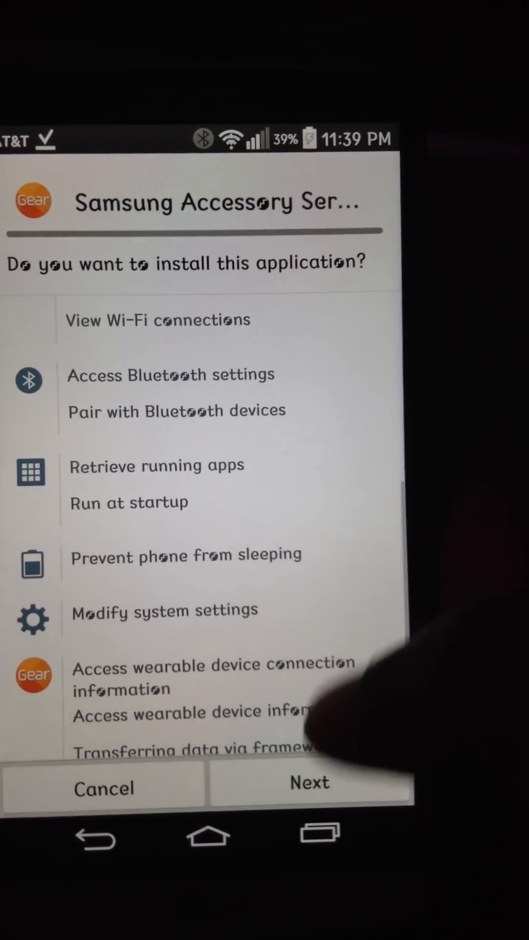
click(316, 787)
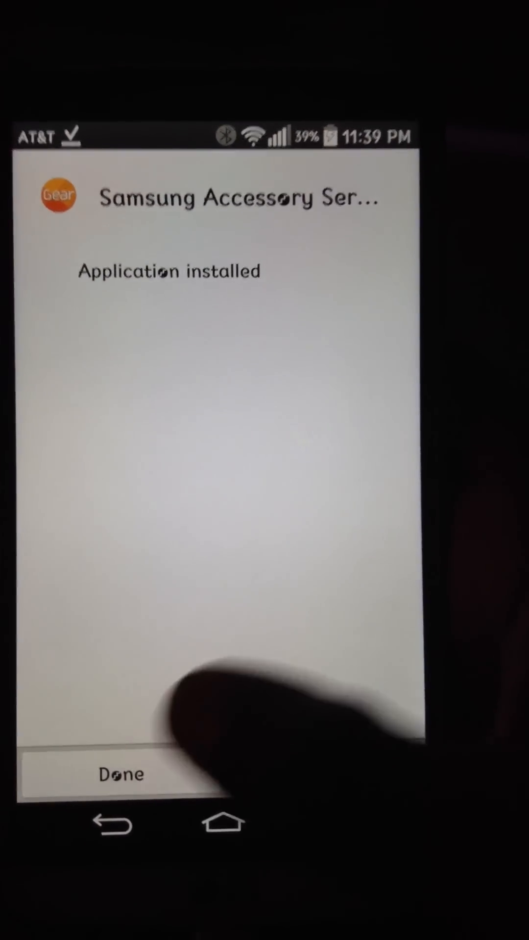
click(315, 784)
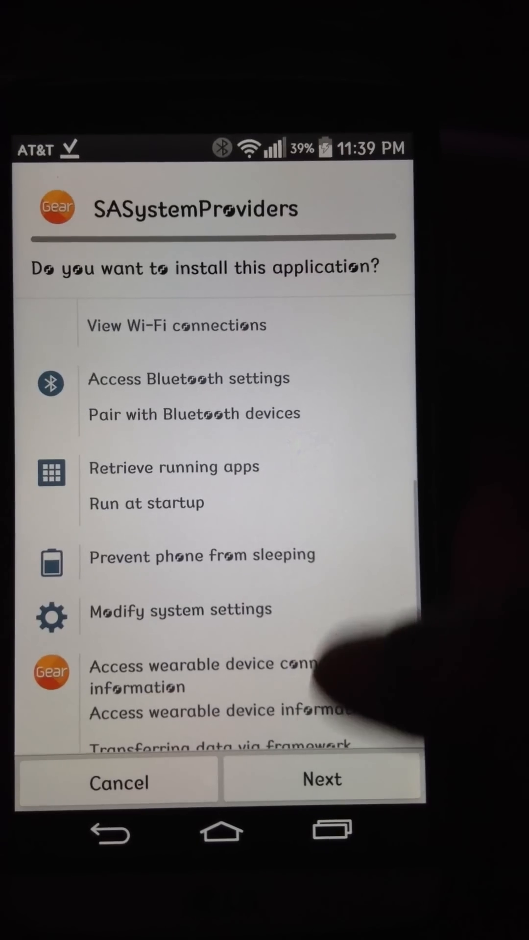
click(316, 774)
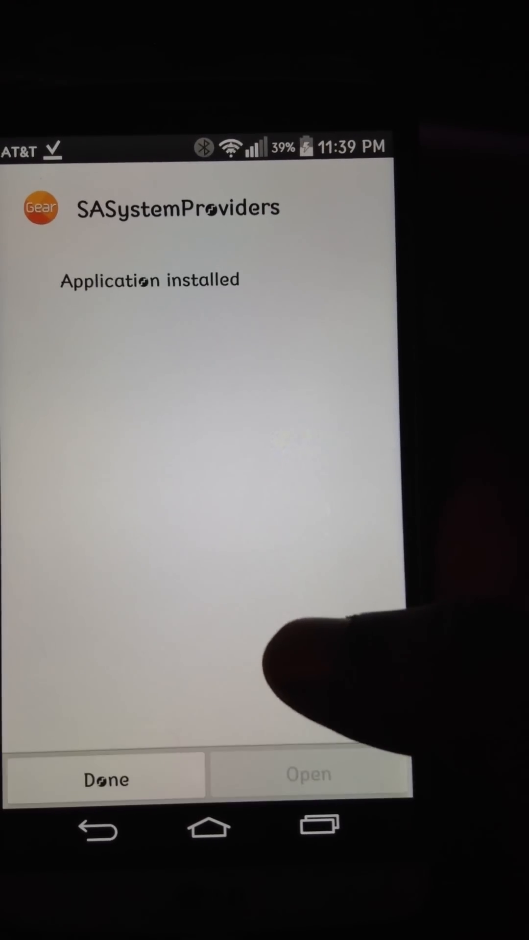
click(308, 782)
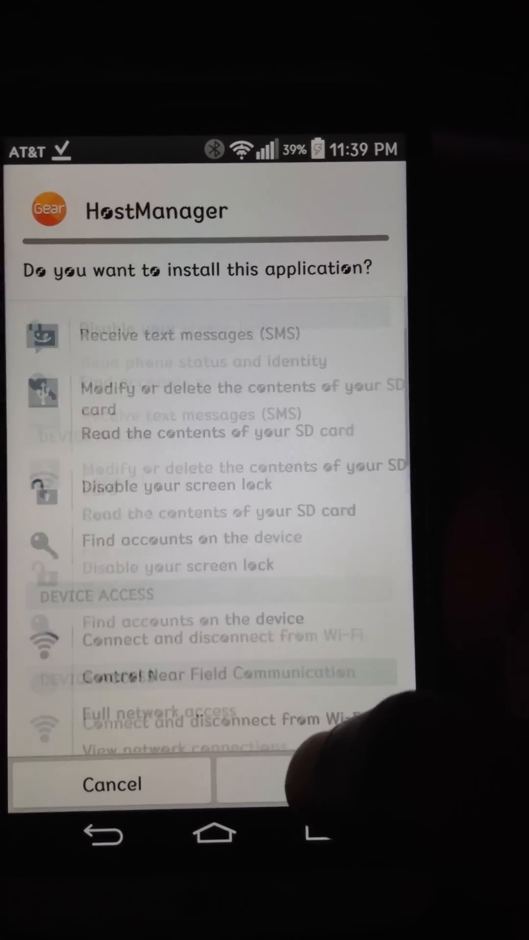
click(315, 784)
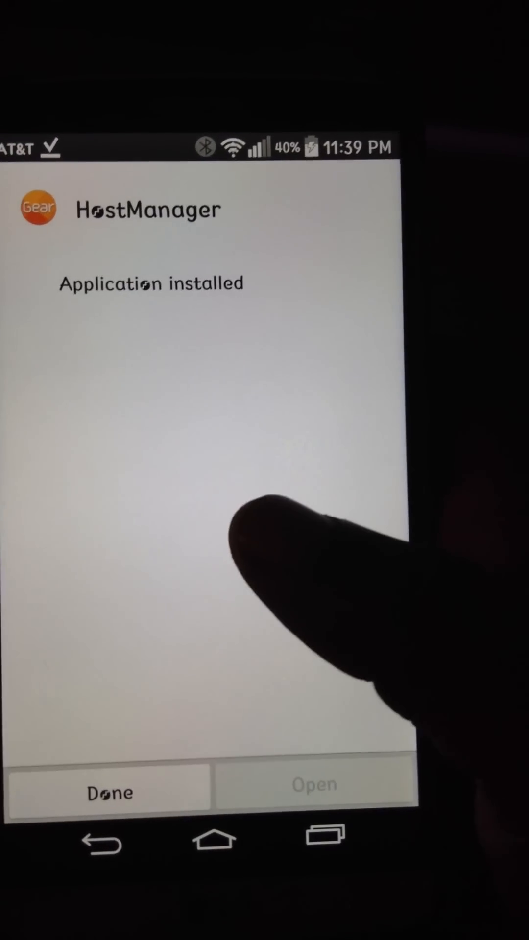
click(111, 793)
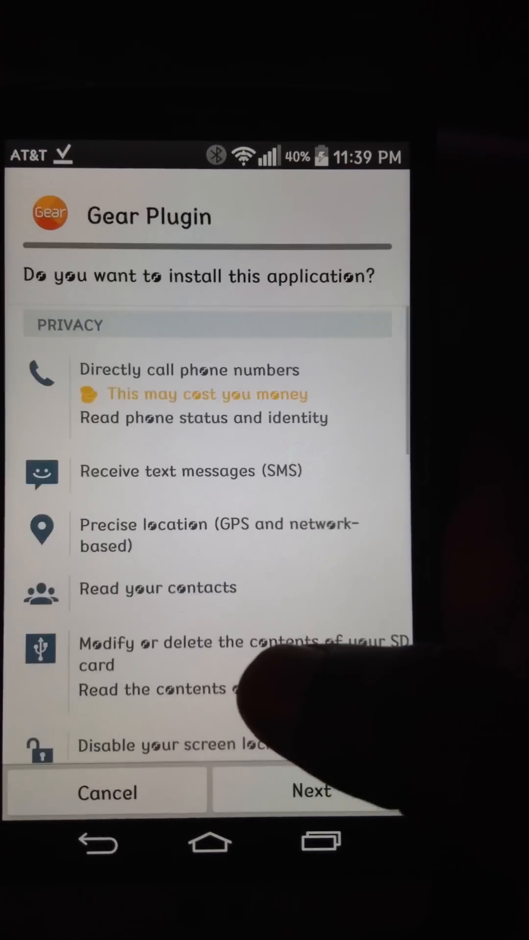
Install Gear Plugin, Update Gear software and the remaining component, then close the installer
click(311, 790)
click(304, 787)
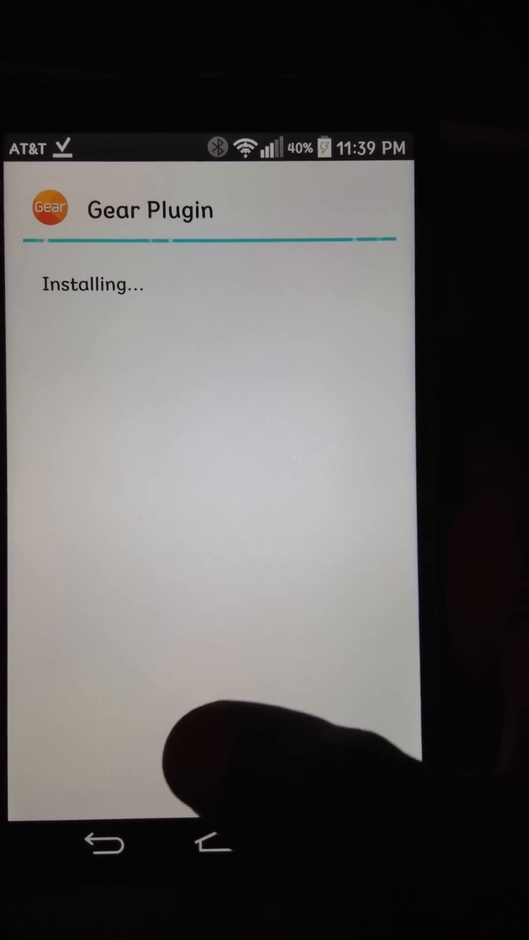
click(110, 793)
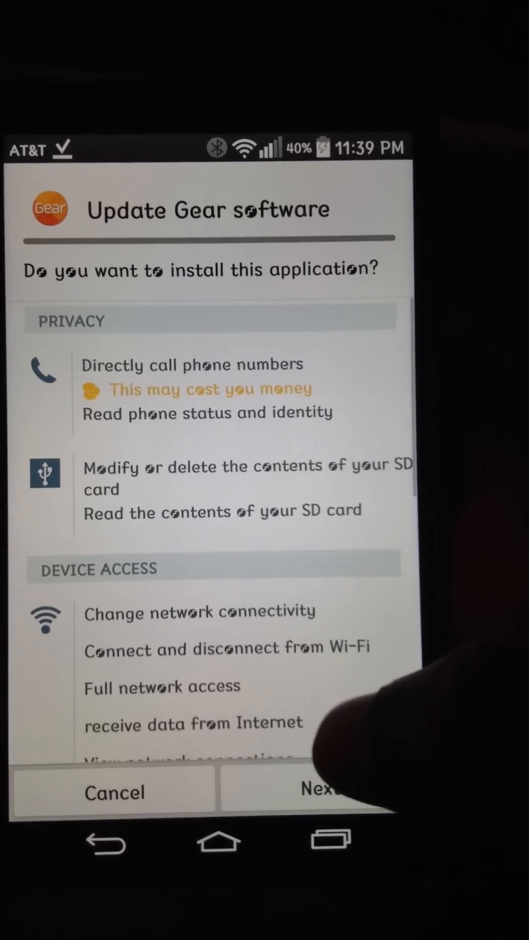
click(311, 786)
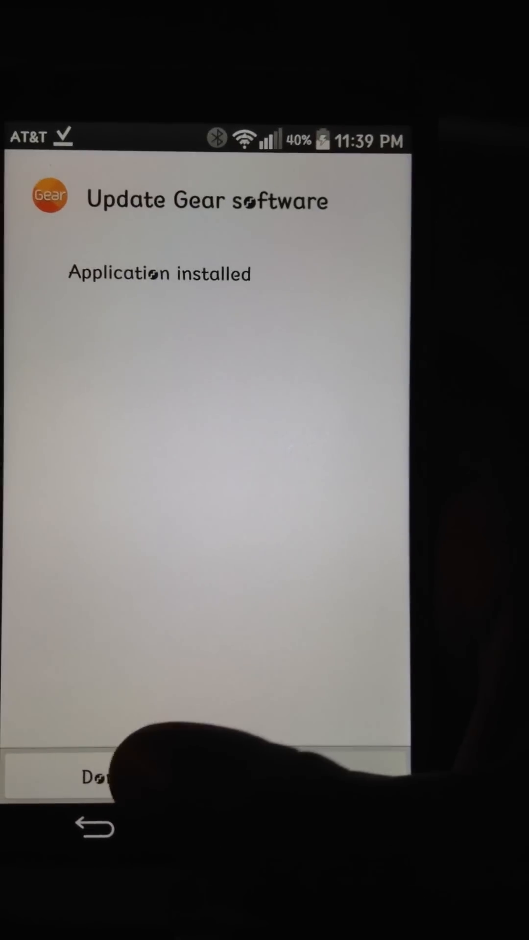
click(107, 777)
click(316, 784)
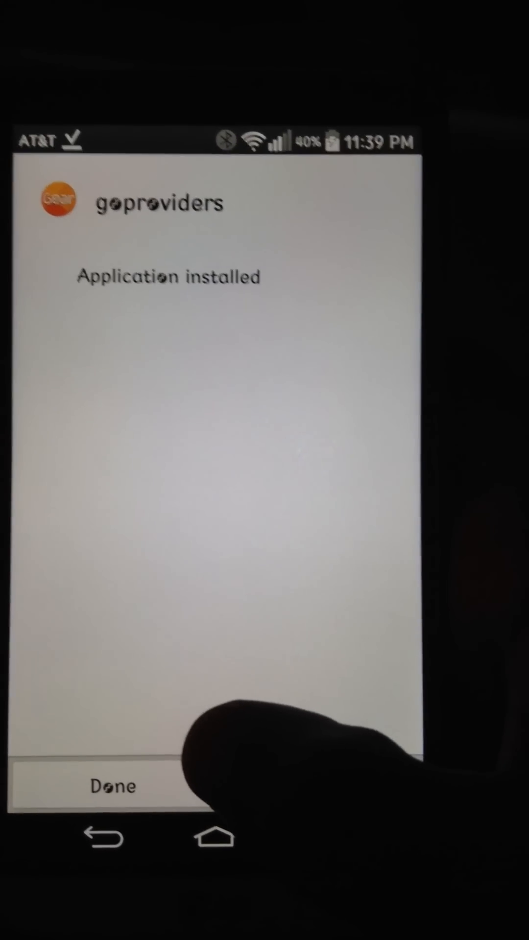
click(140, 784)
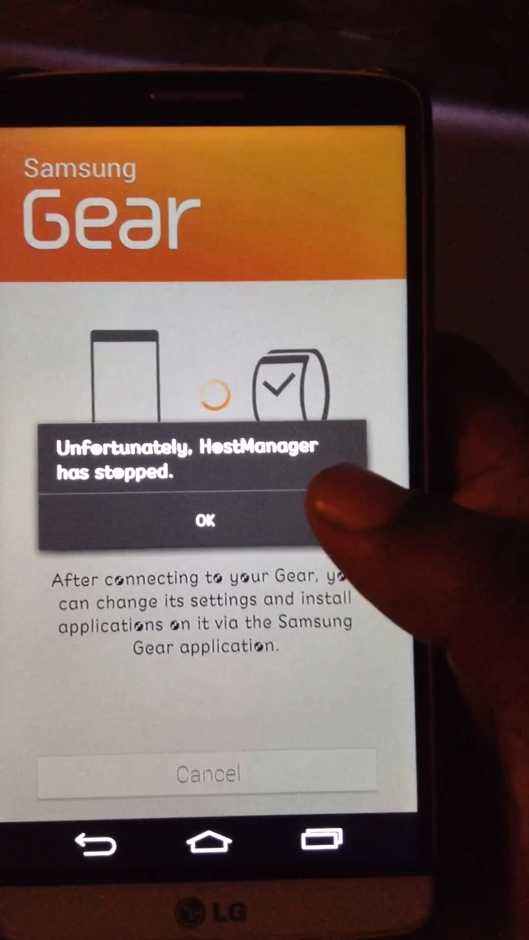
Dismiss the repeated 'HostManager has stopped' dialogs and pull down the notification shade
click(323, 518)
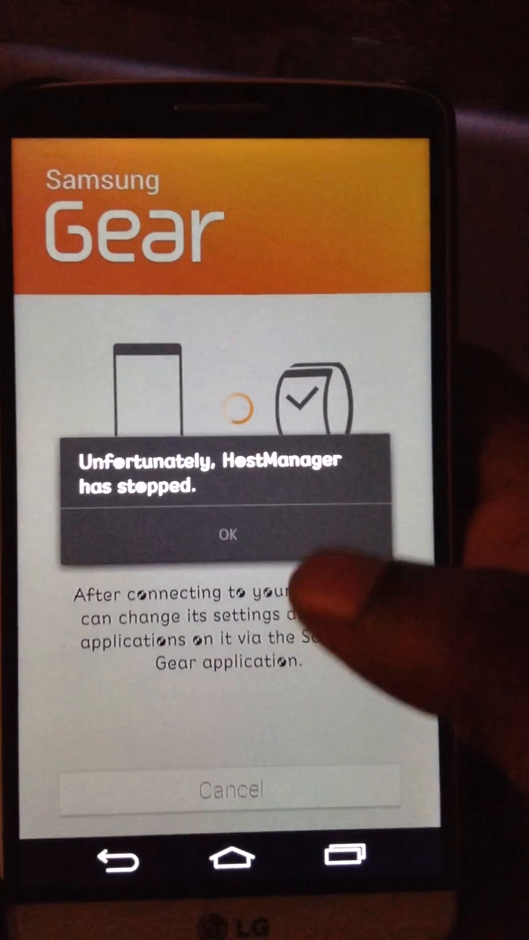
click(339, 529)
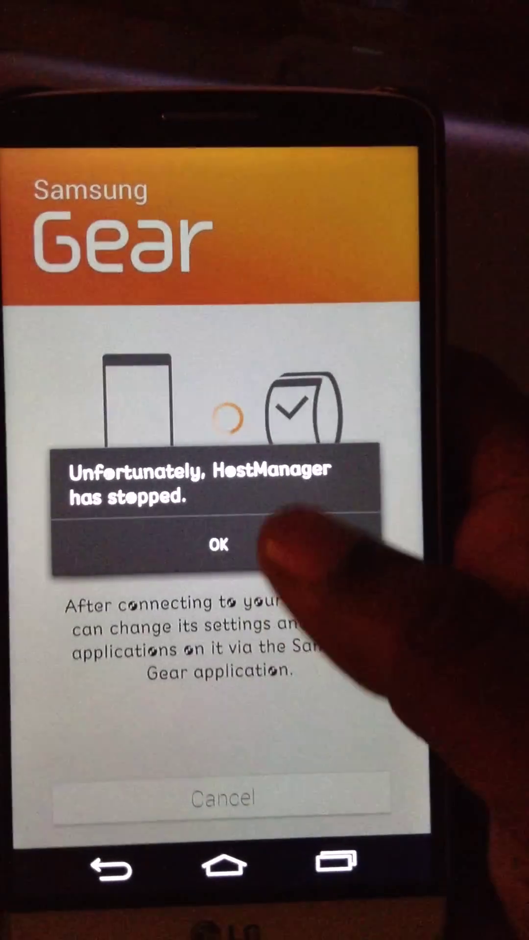
click(283, 543)
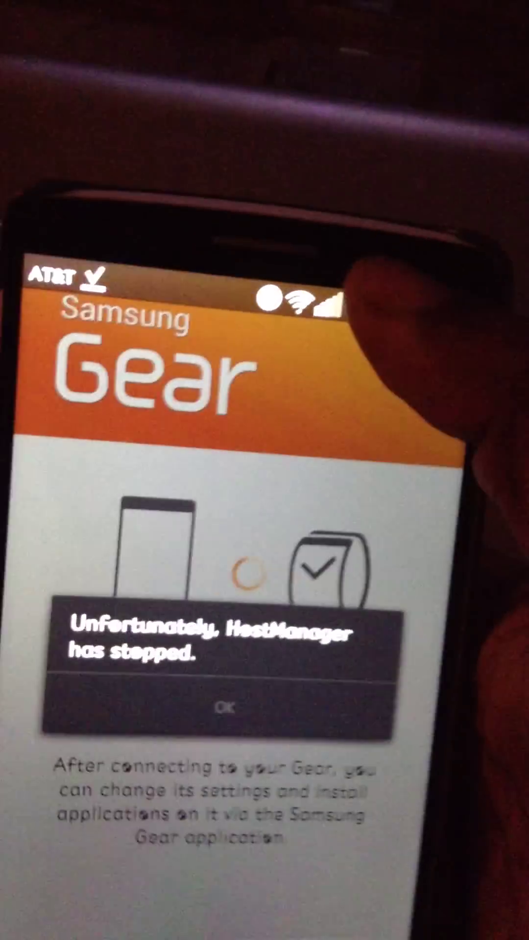
drag(242, 294, 243, 661)
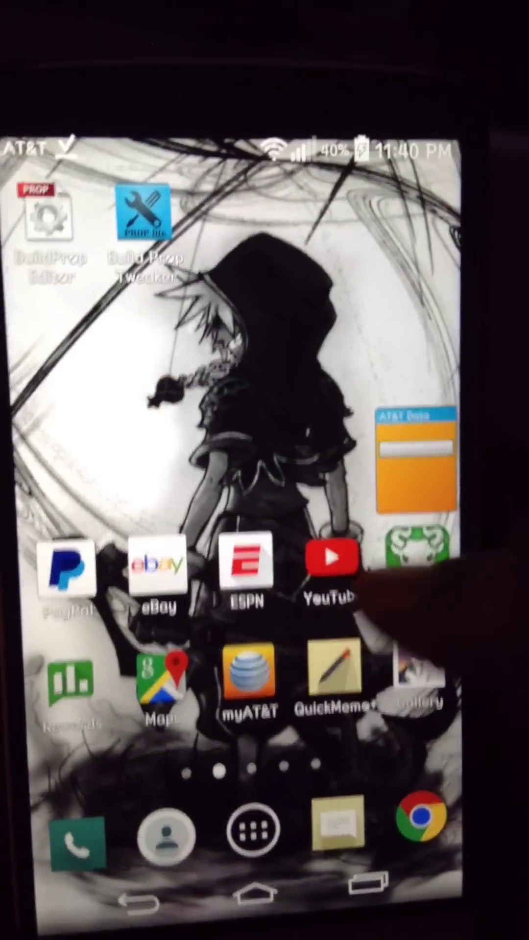
Open the note with the original build properties and select all of its text
drag(397, 588, 176, 588)
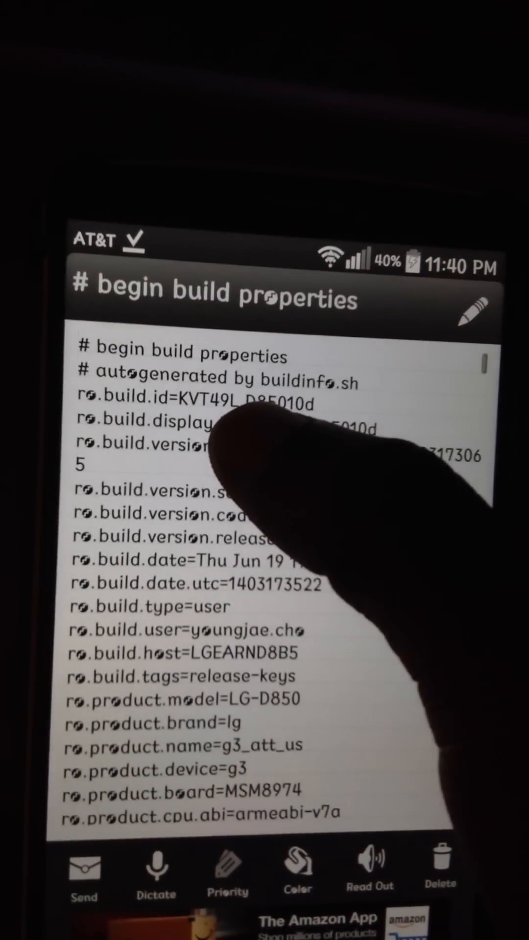
click(216, 443)
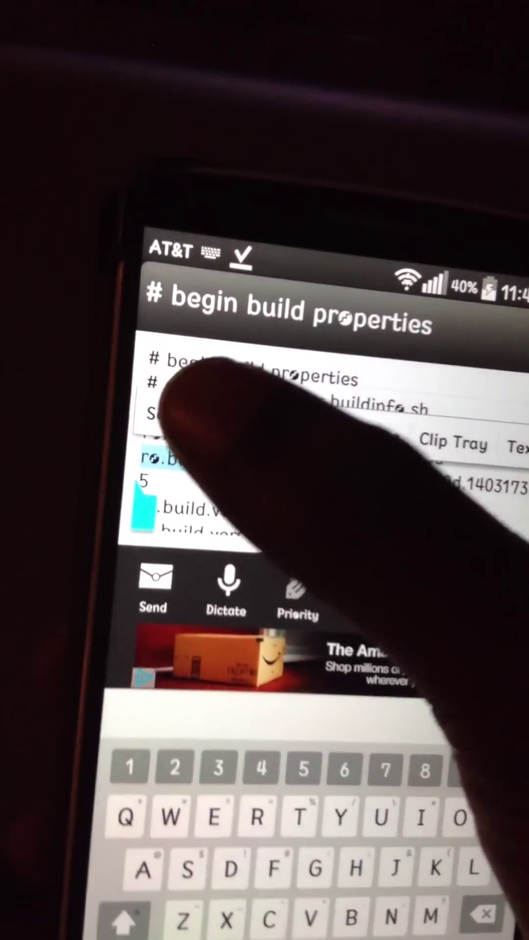
click(168, 399)
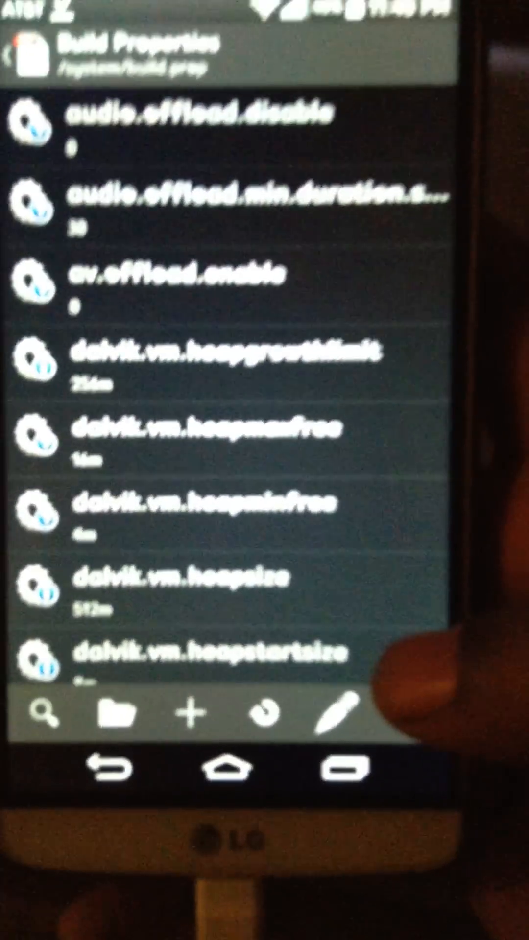
Paste the original properties into build.prop, save, dismiss the message popup and go home
click(346, 731)
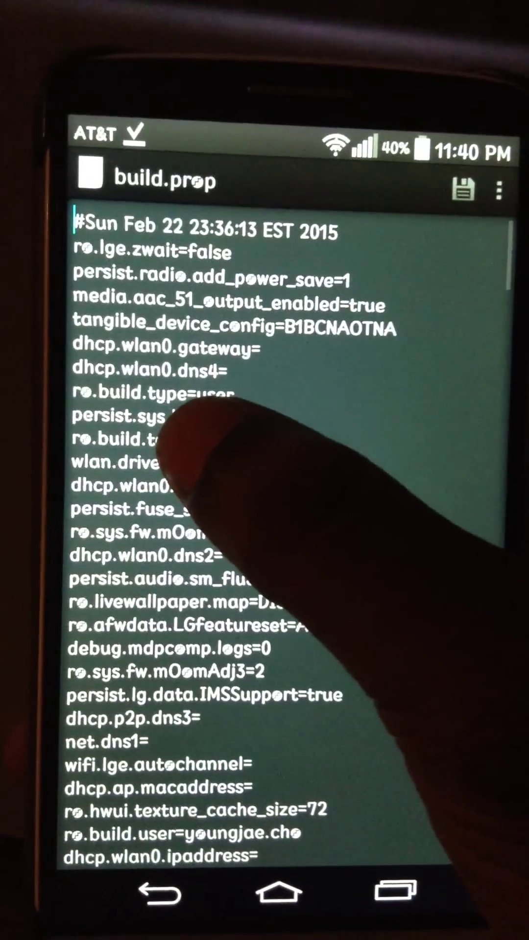
click(176, 439)
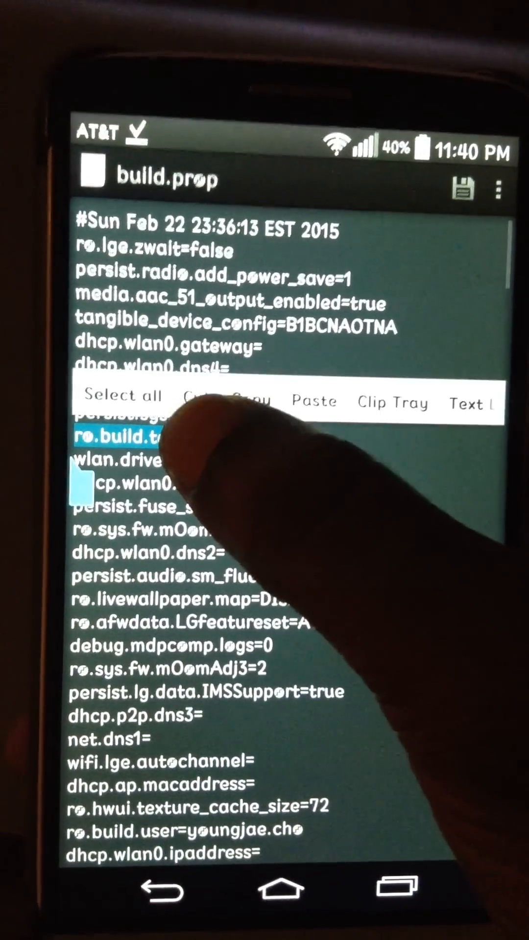
scroll(170, 367, down, 5)
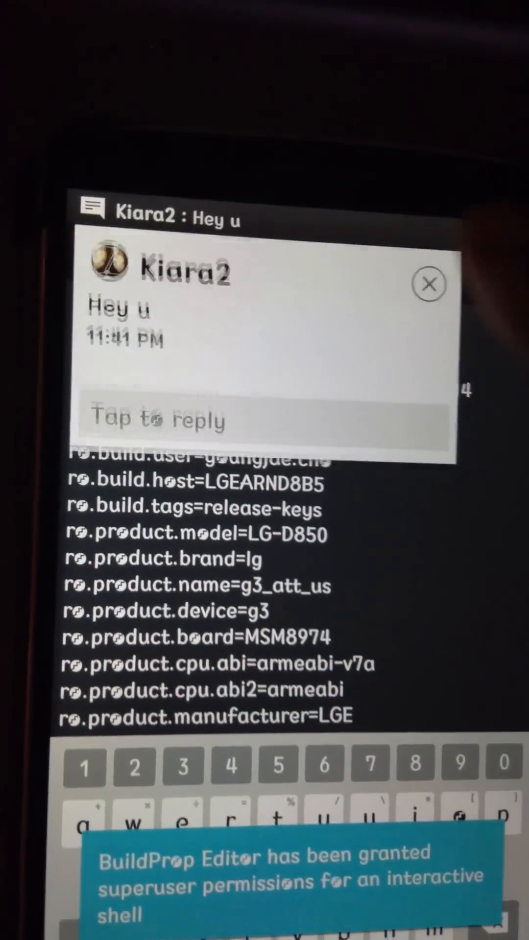
click(429, 284)
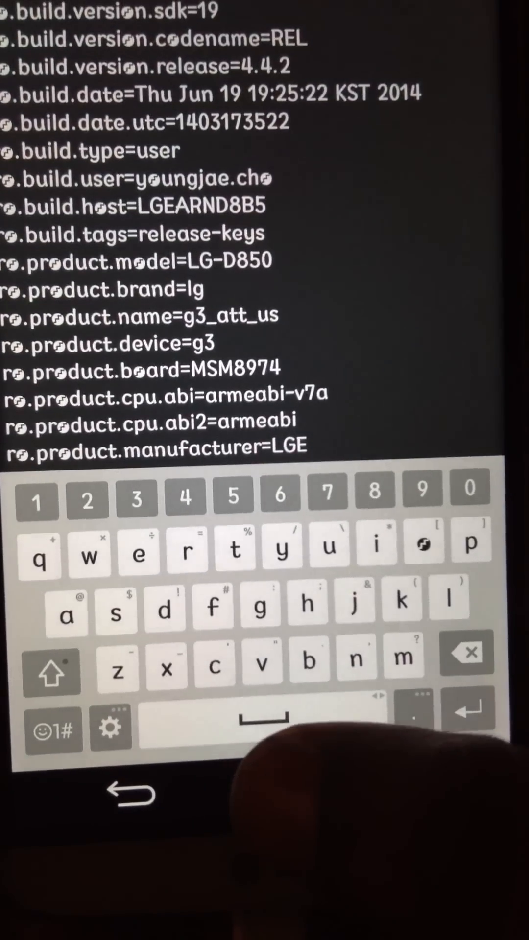
click(256, 786)
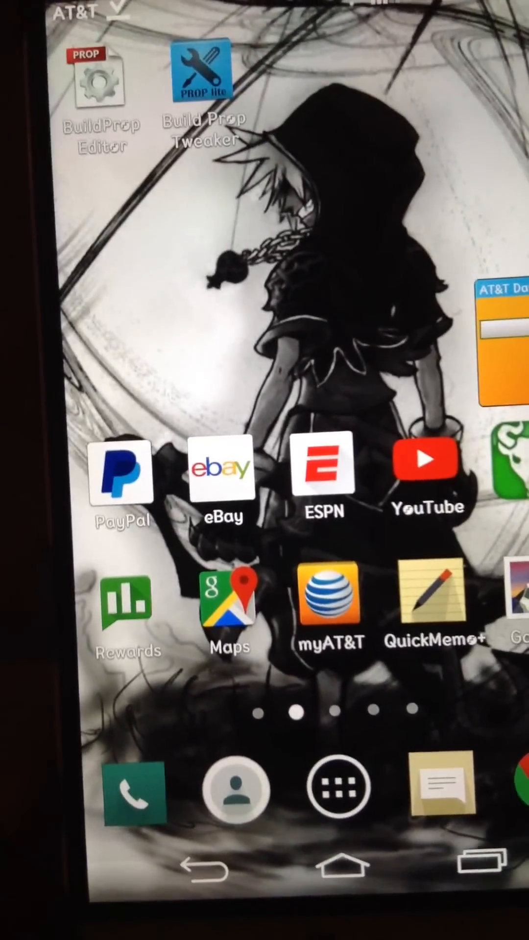
Restart the phone from the power options, confirming with OK
key(XF86PowerOff)
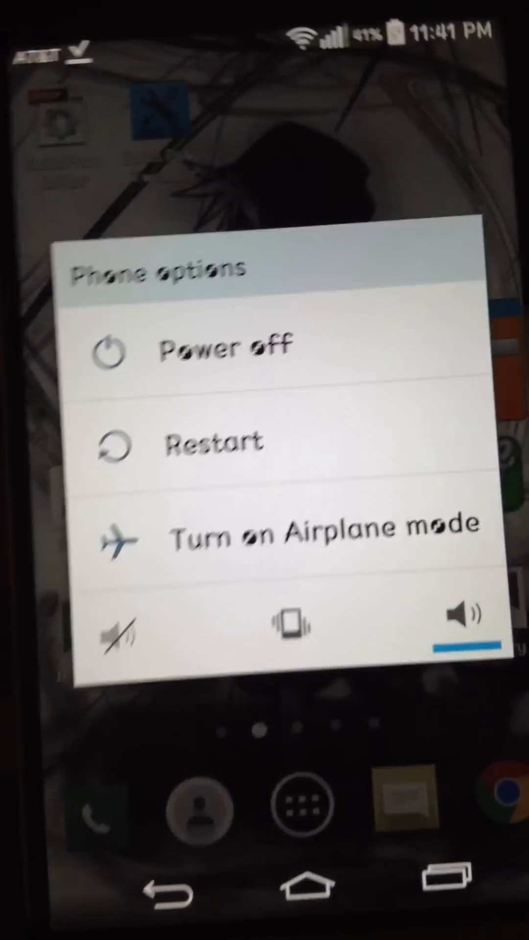
click(381, 444)
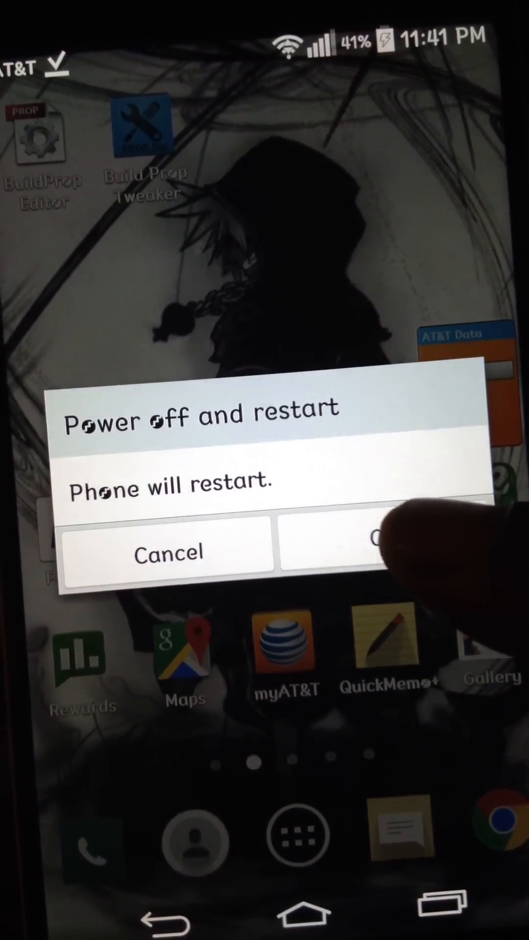
click(385, 547)
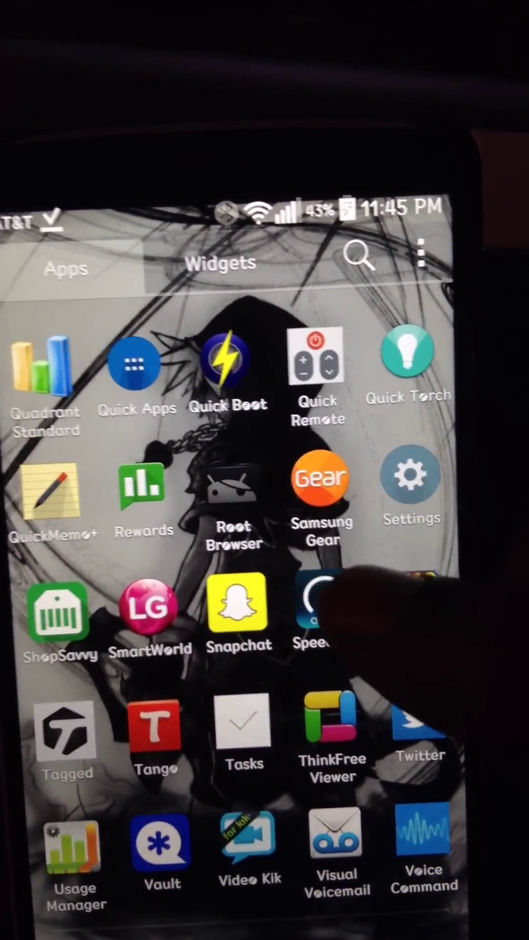
Launch the Samsung Gear app and accept the Bluetooth pairing request with the Gear S
click(318, 464)
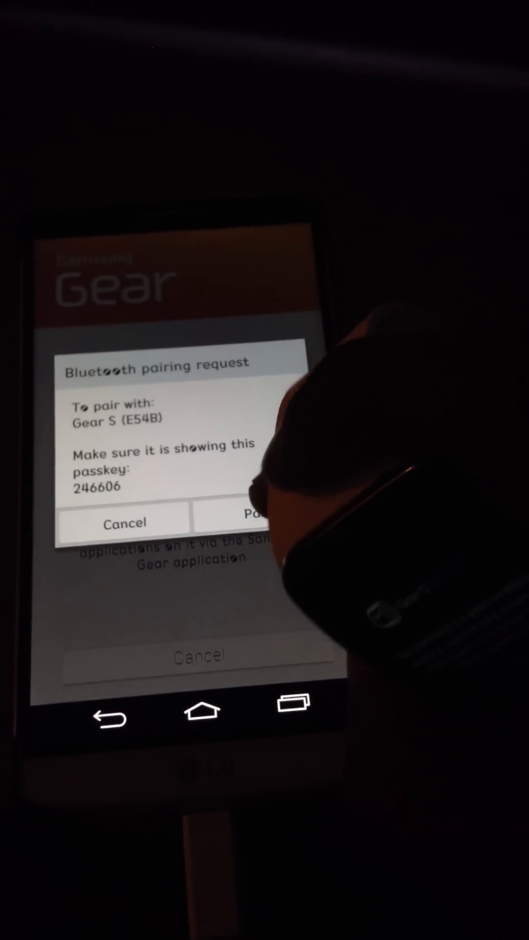
click(257, 514)
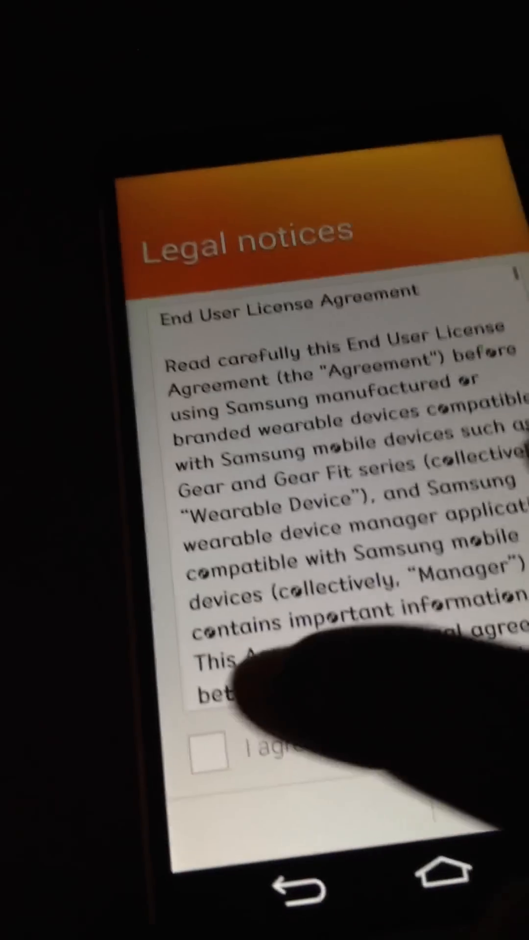
Agree to the Legal notices and uncheck Select all so no app sends watch notifications
click(153, 701)
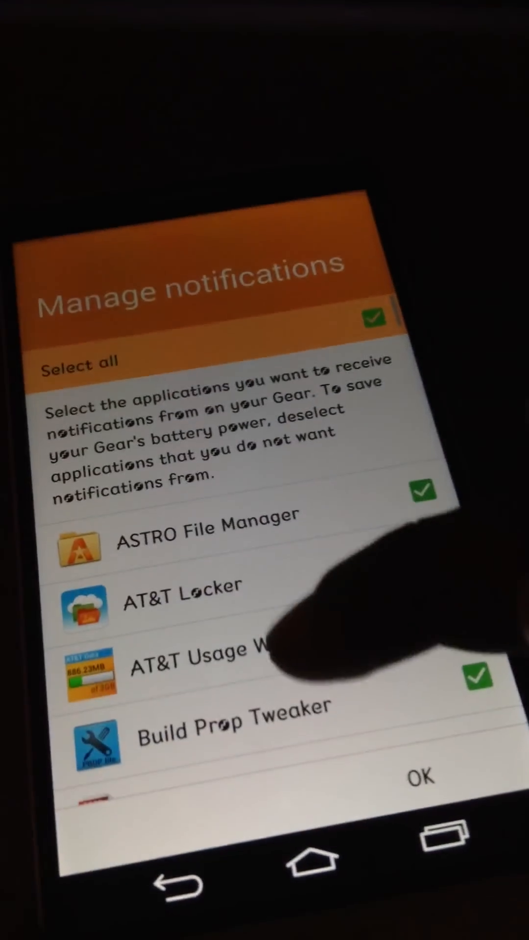
drag(316, 632, 268, 423)
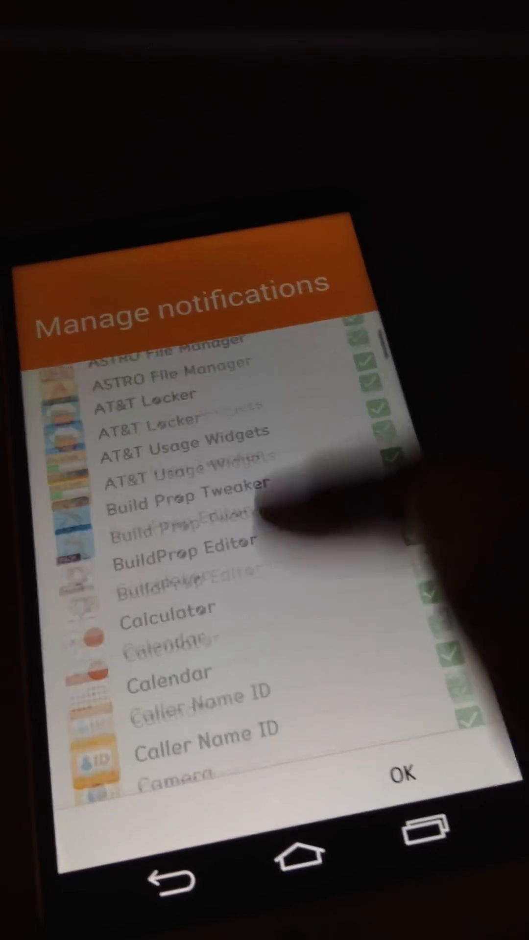
click(354, 335)
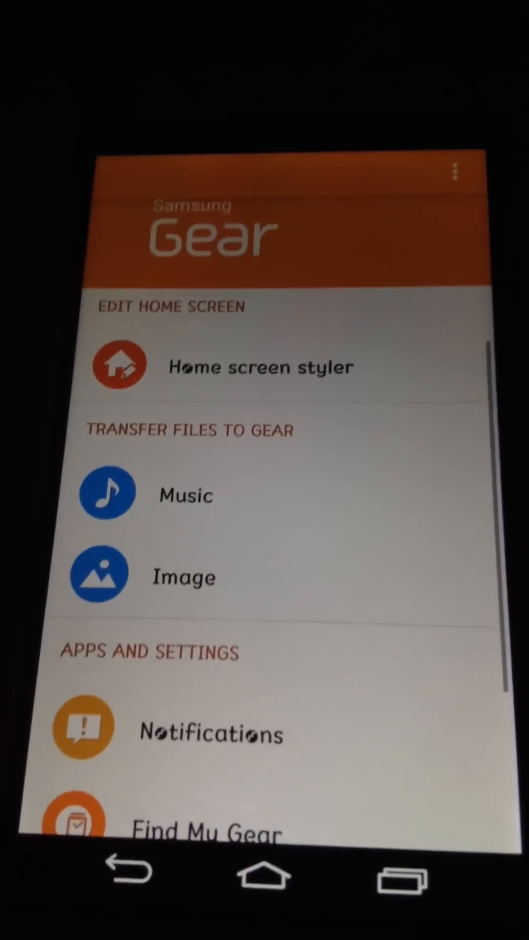
scroll(279, 646, down, 3)
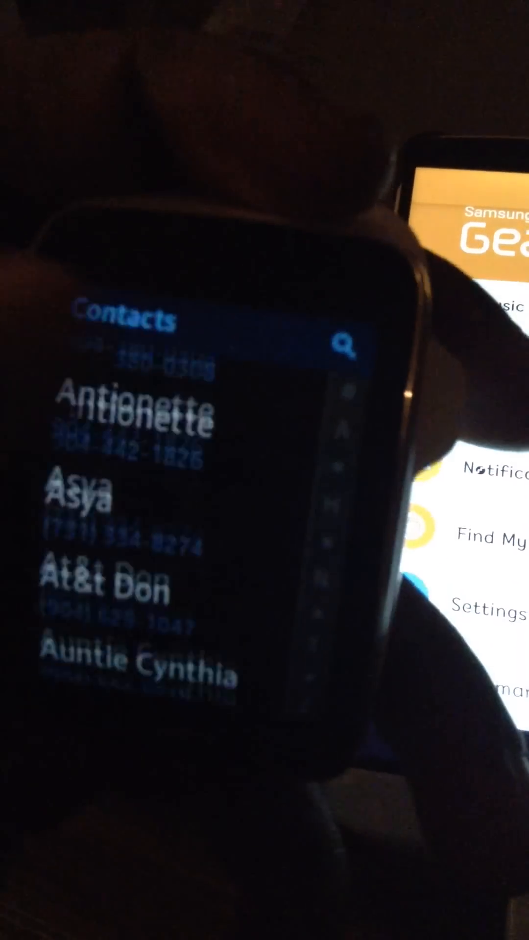
scroll(221, 477, down, 2)
text(1 800)
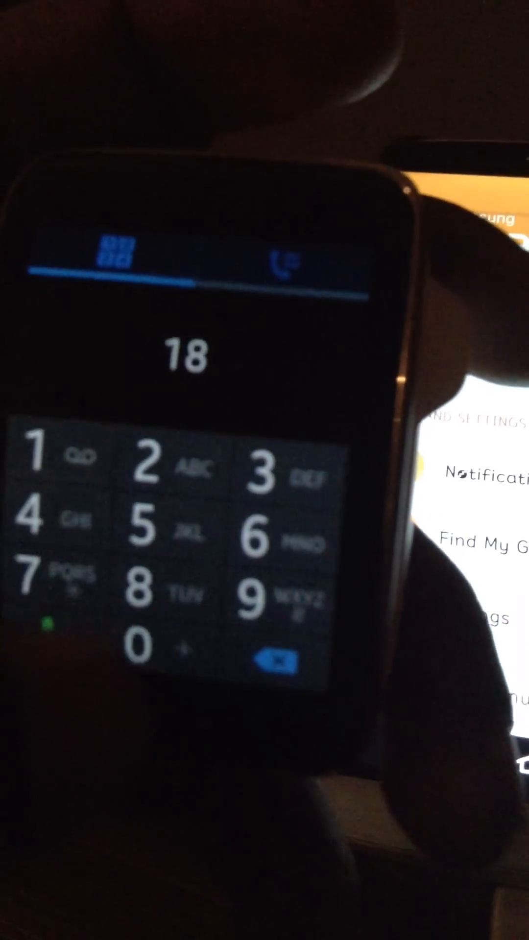
text(800-33)
click(246, 474)
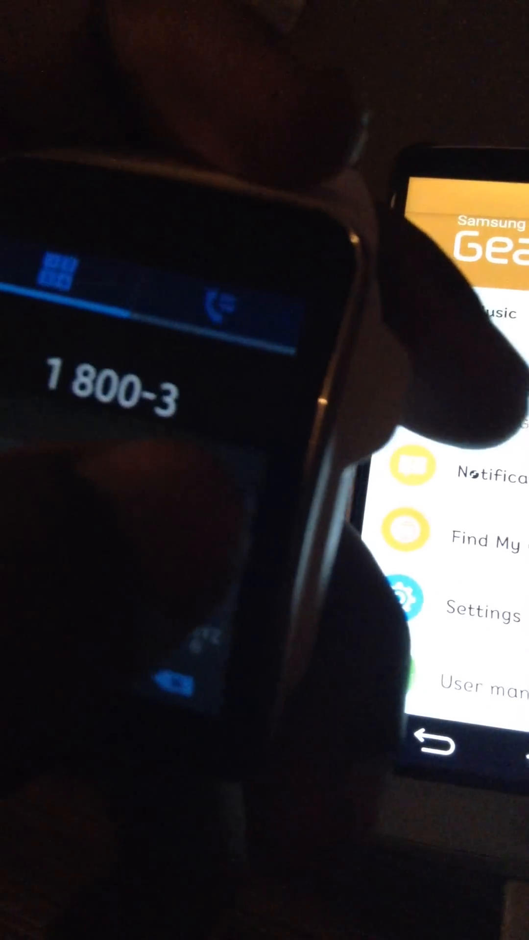
text(1-0)
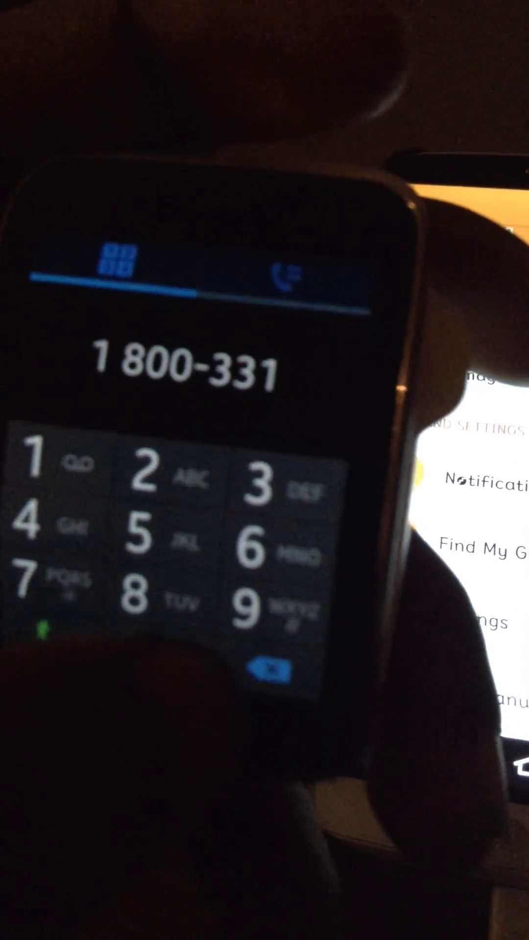
text(5)
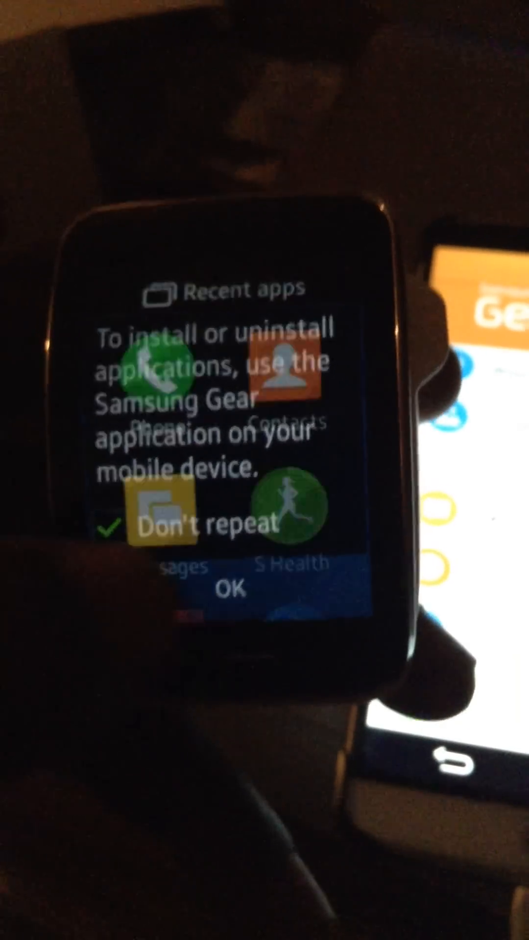
scroll(228, 455, down, 3)
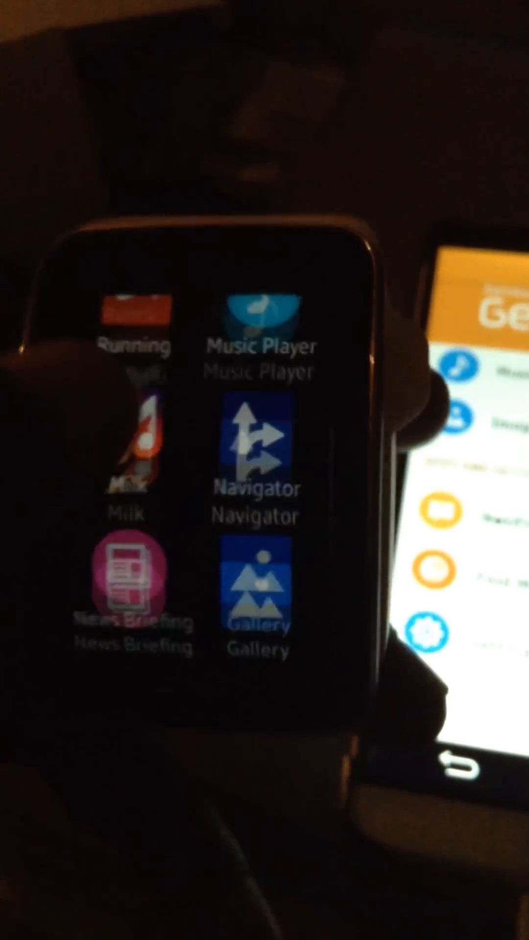
scroll(257, 471, down, 5)
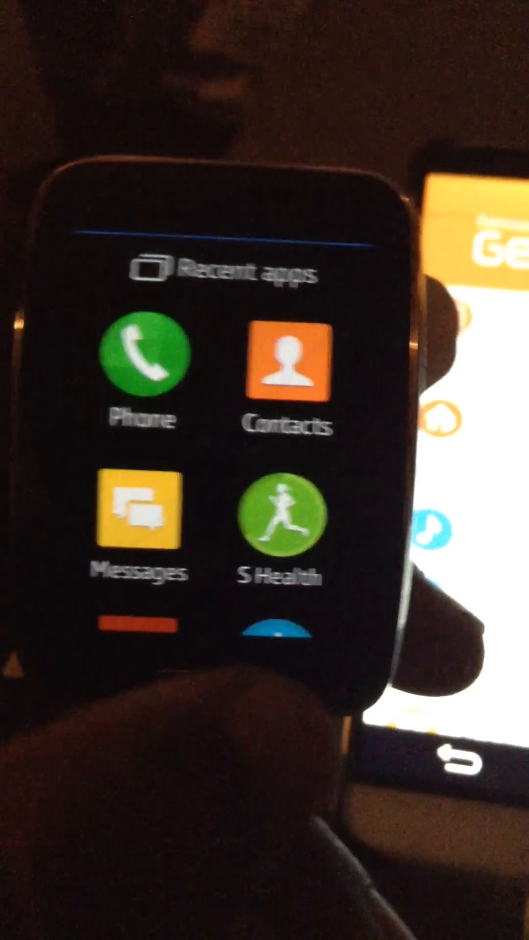
scroll(213, 440, down, 5)
scroll(213, 440, down, 5)
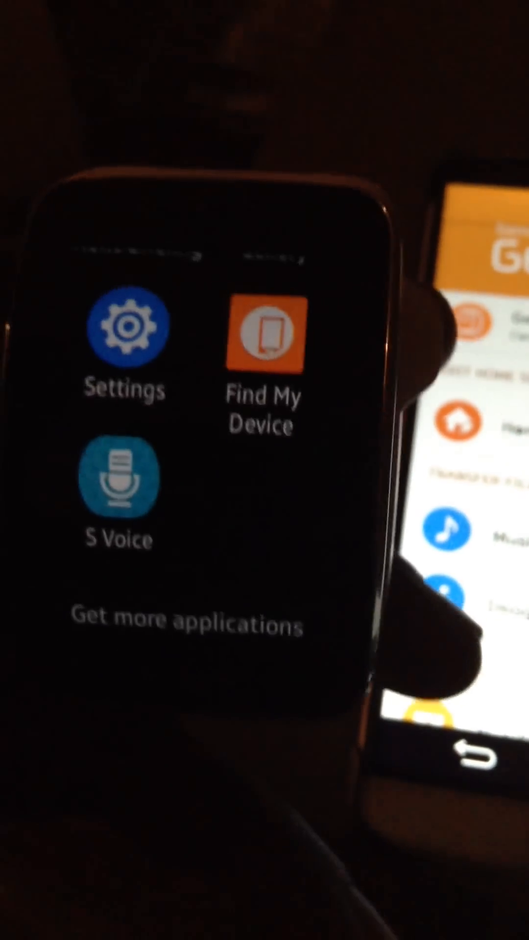
scroll(213, 441, up, 5)
scroll(257, 441, up, 5)
Swipe the Gear S back from its app list to the clock face
drag(265, 368, 265, 587)
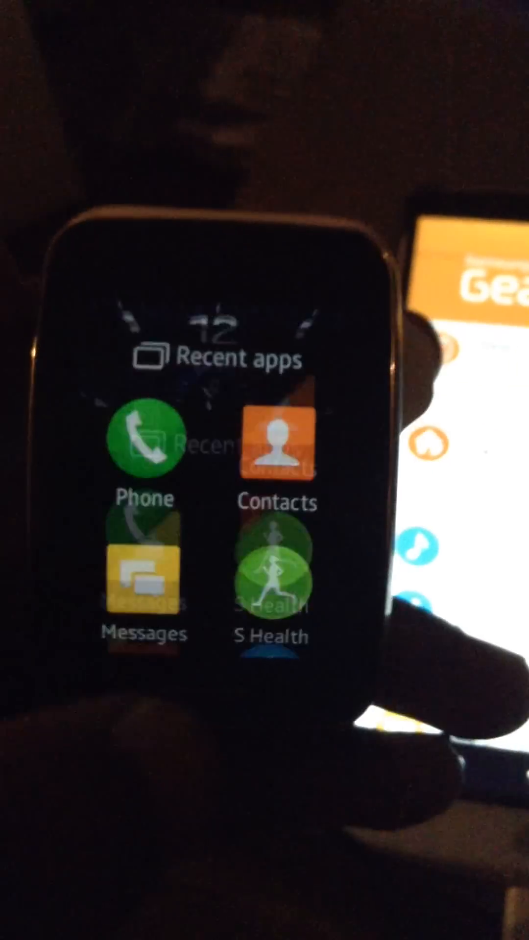